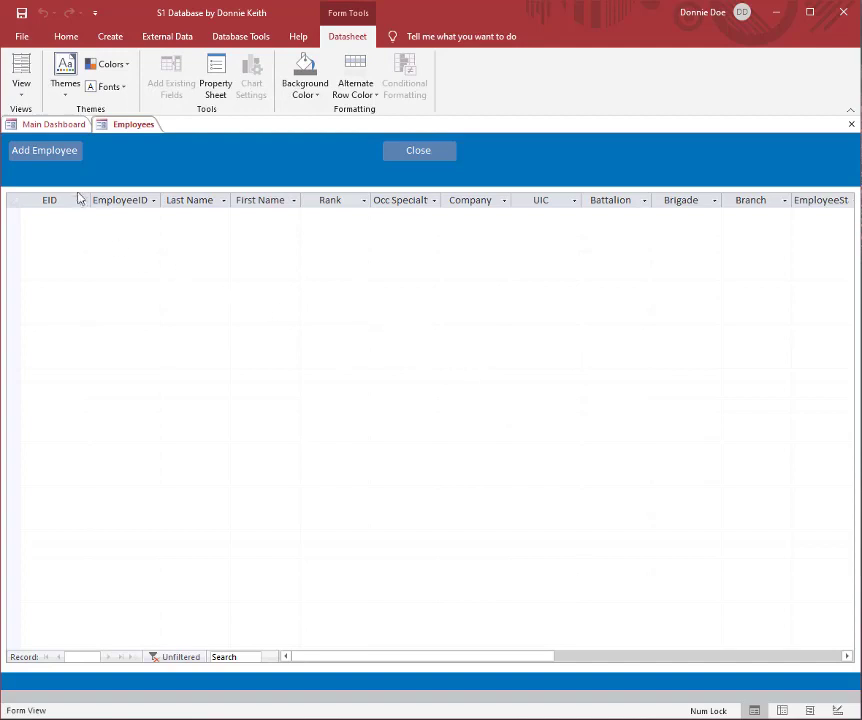
Step: Add a new employee record and fill in the employee ID, last name and first name
left_click(58, 148)
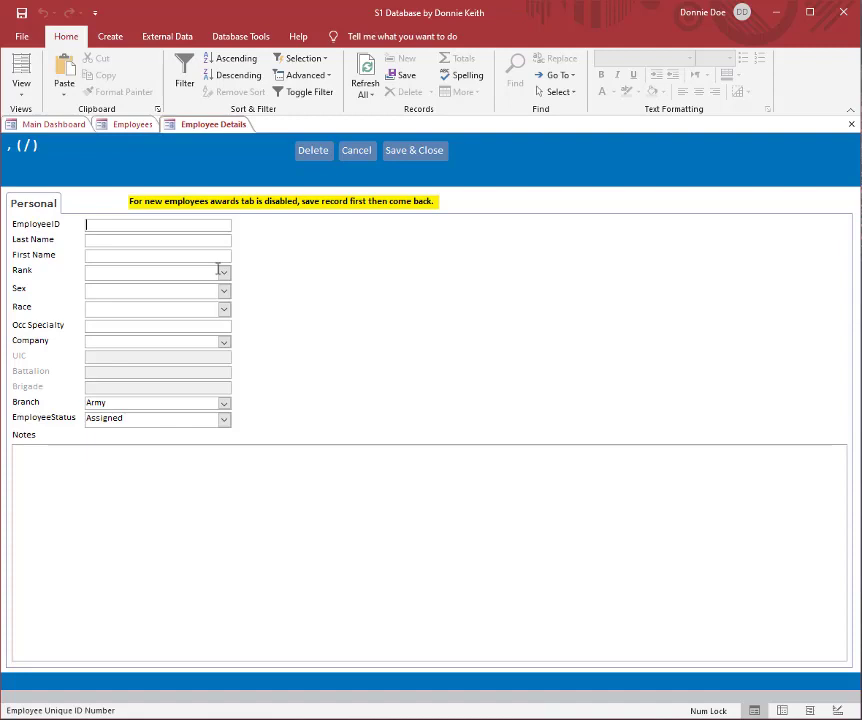
type("555")
key("Tab")
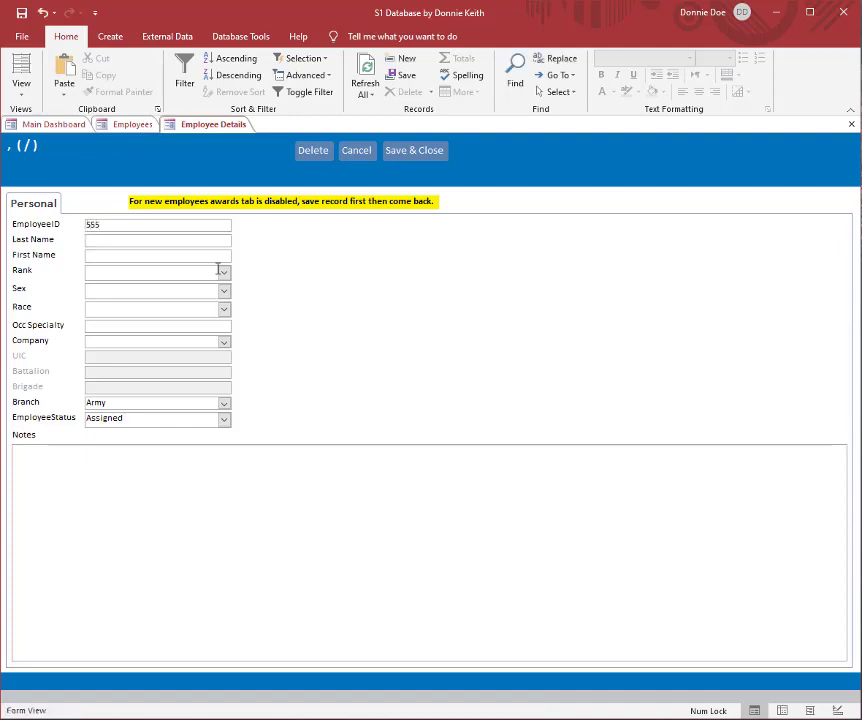
type("Doe")
key("Tab")
type("John")
key("Tab")
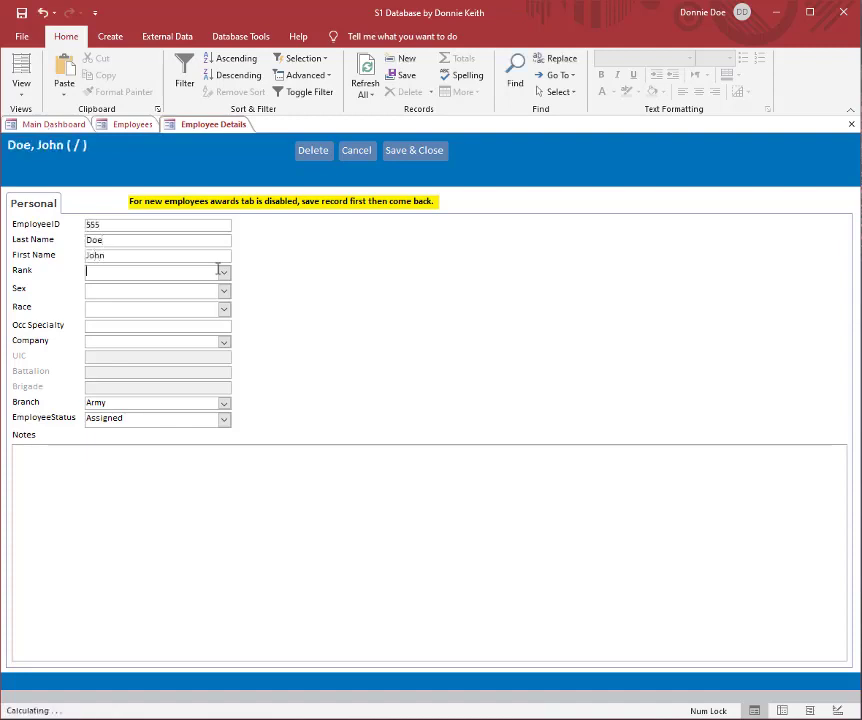
Step: Set rank SPC, sex M, race White, occupational specialty 42A and company HQ of 1st BN, 1st BDE
type("SPC")
key("Tab")
type("M")
key("Tab")
type("W")
key("Tab")
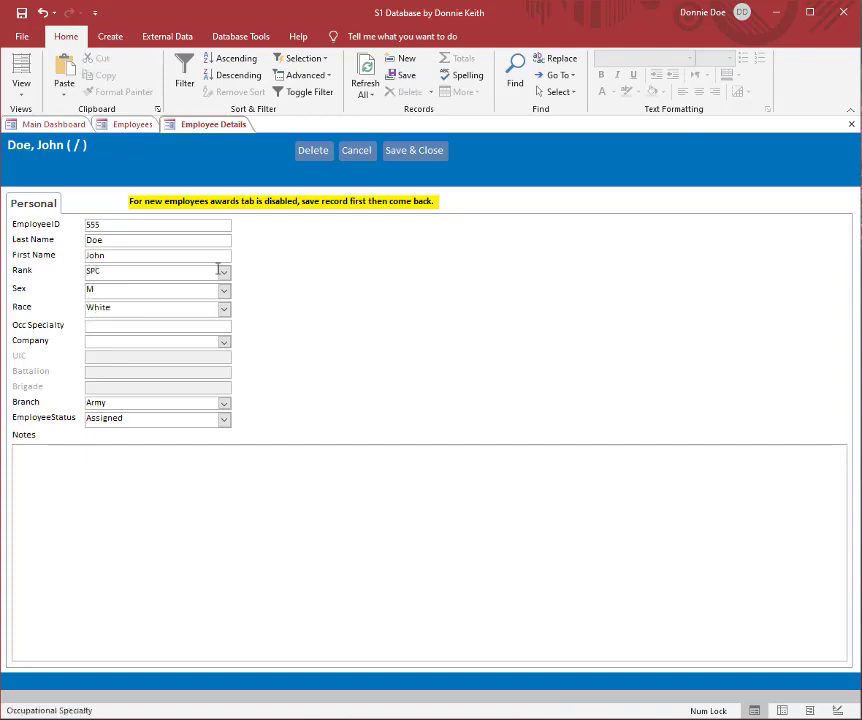
type("42A")
key("Tab")
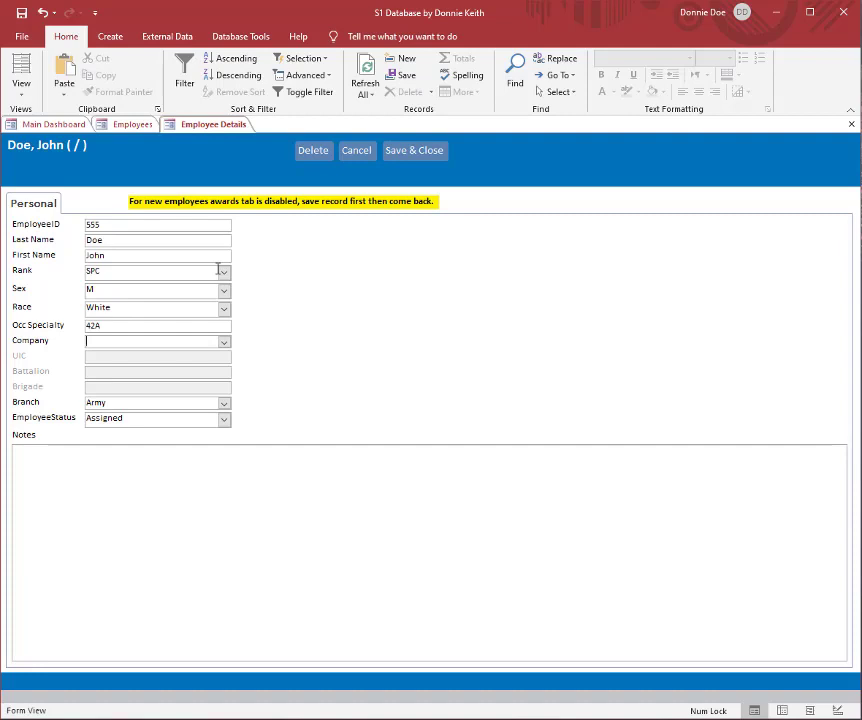
left_click(224, 341)
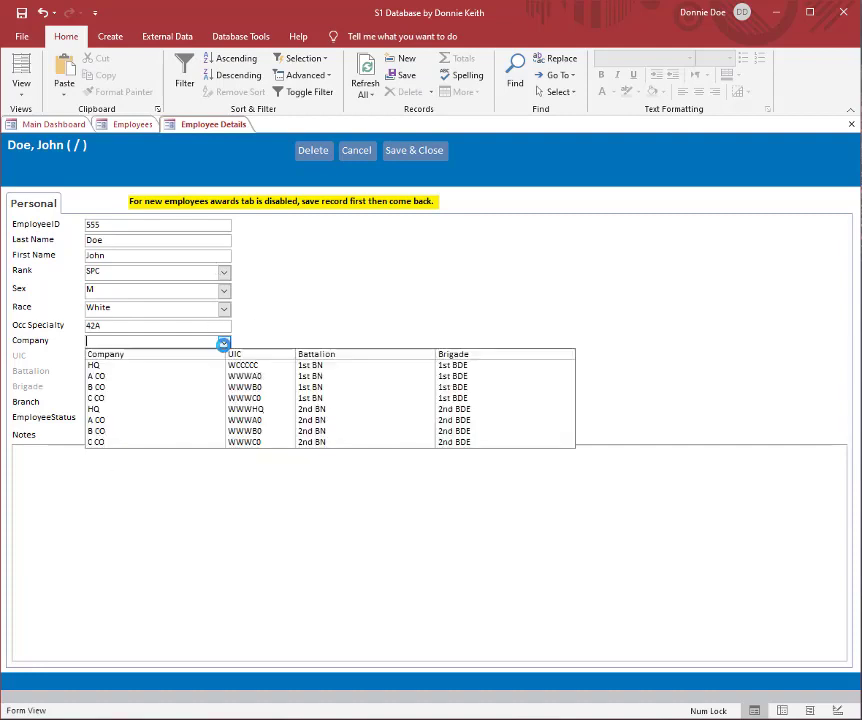
left_click(218, 366)
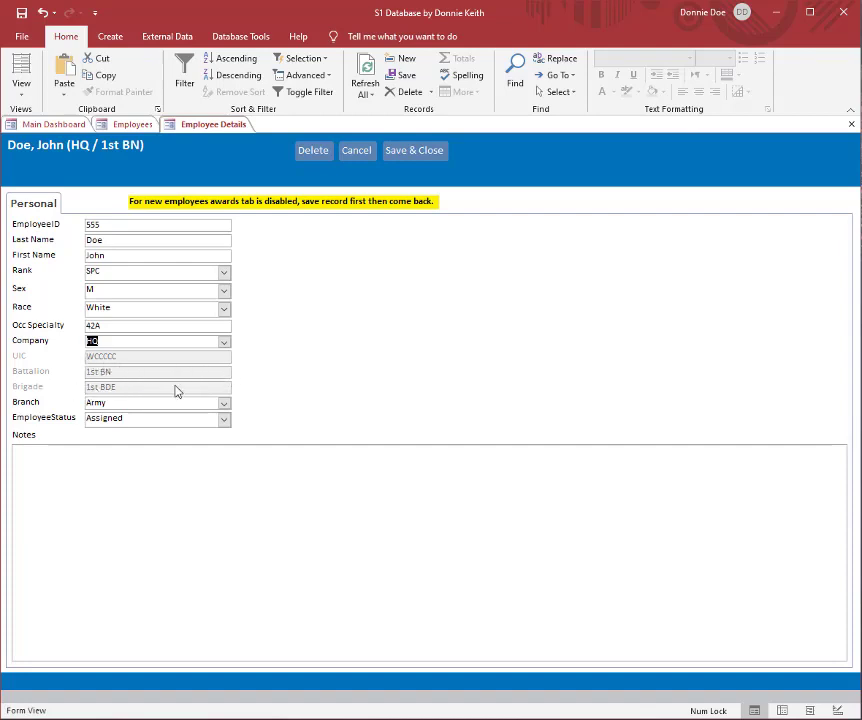
Step: Open the Company drop-down values for editing and add a row with sort 9 and category Company
double_click(109, 342)
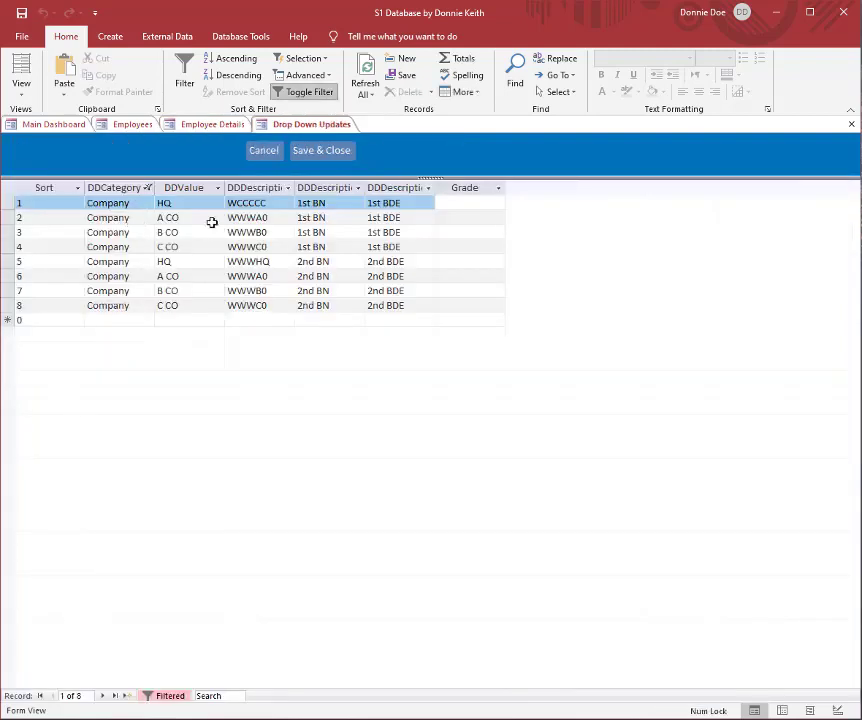
left_click(116, 318)
double_click(118, 306)
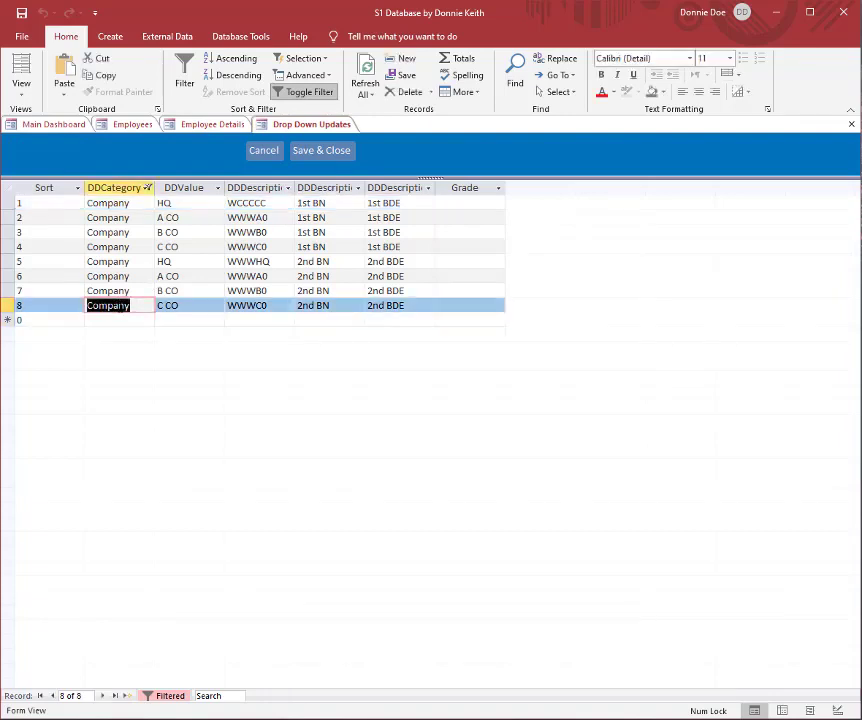
left_click(19, 319)
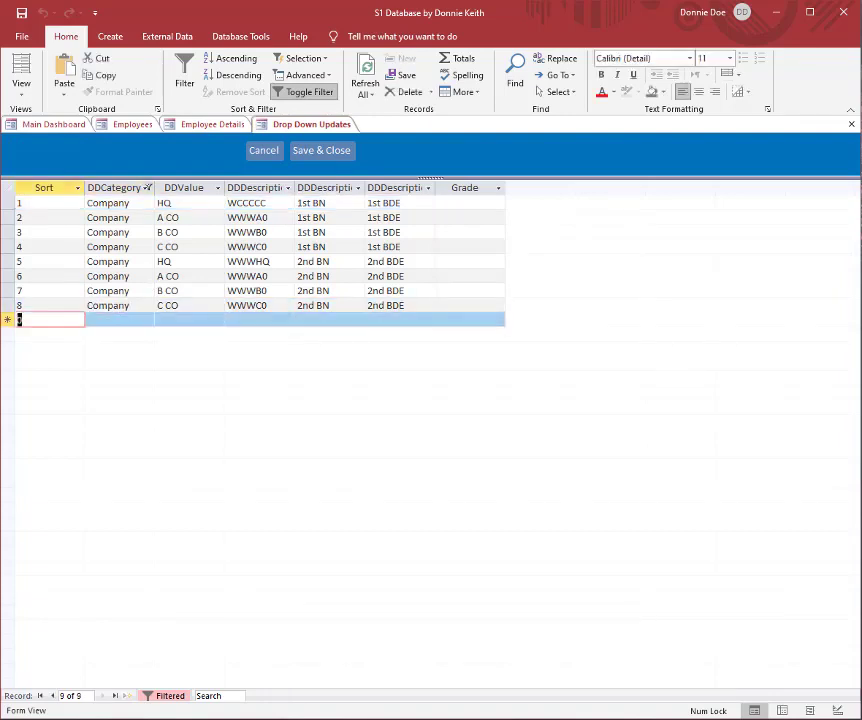
type("9")
key("Tab")
type("Company")
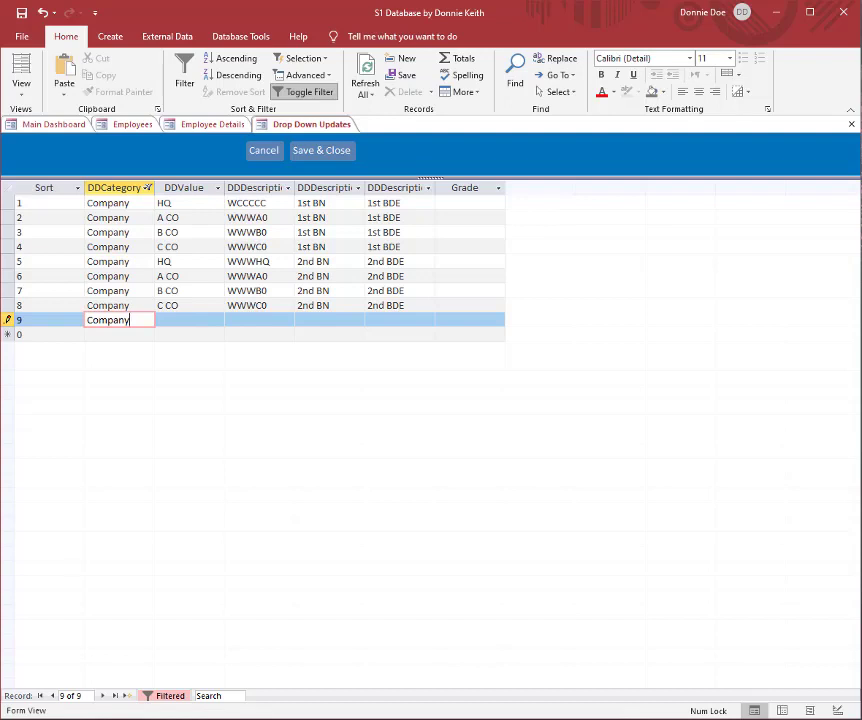
key("Tab")
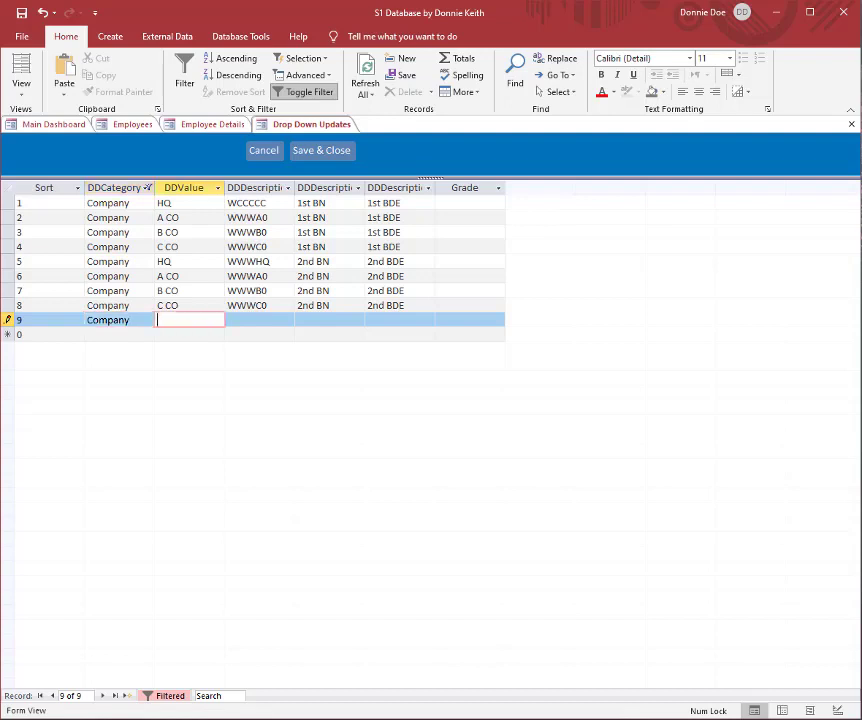
Step: Complete the new row with value D CO and descriptions WWWD0, 3rd BN and 3rd BDE, and save and close the drop-down values
type("D CO")
key("Tab")
type("WWW")
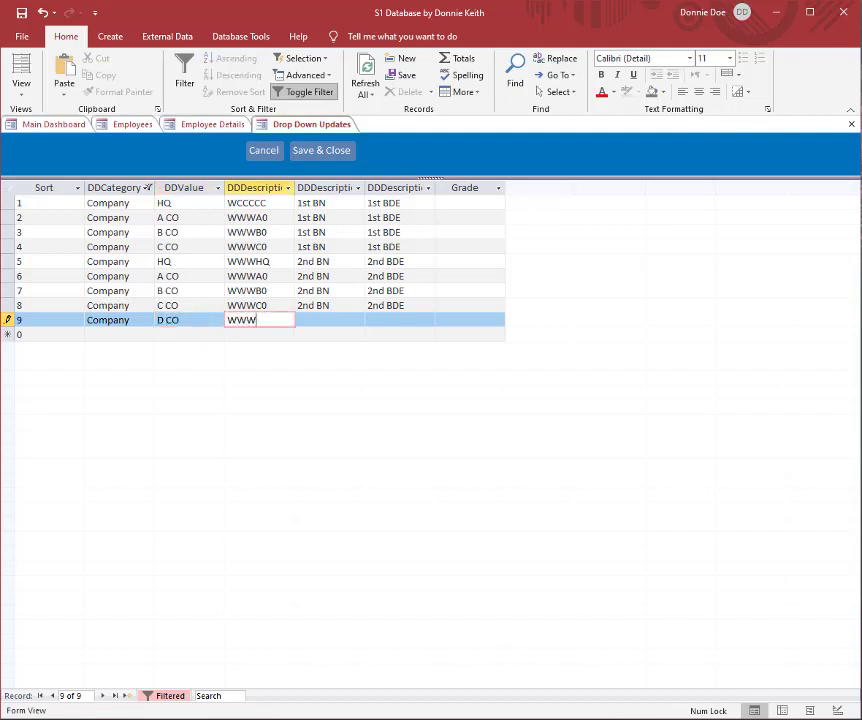
type("D0")
key("Tab")
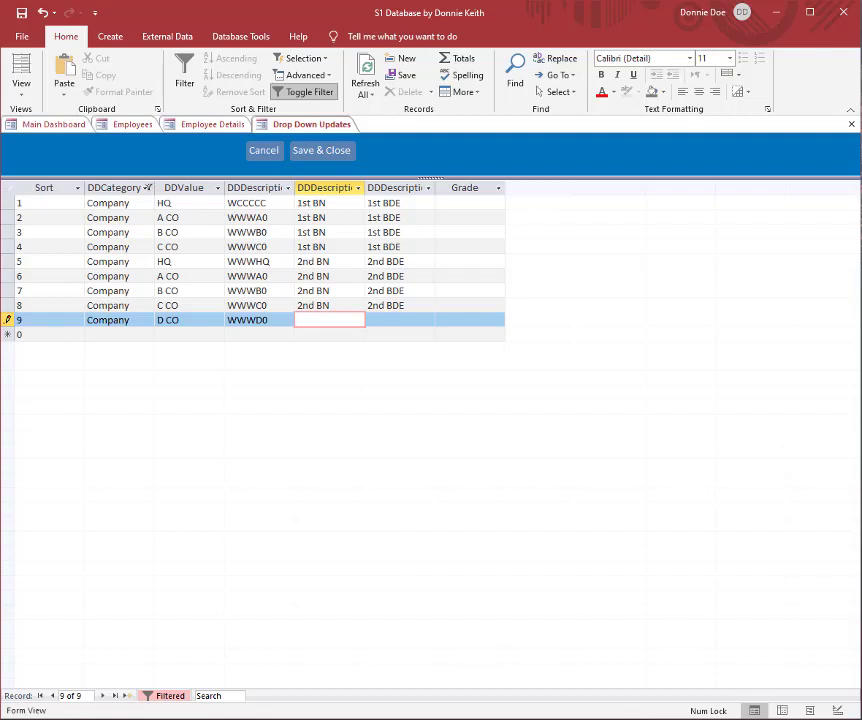
type("3rd BN")
key("Tab")
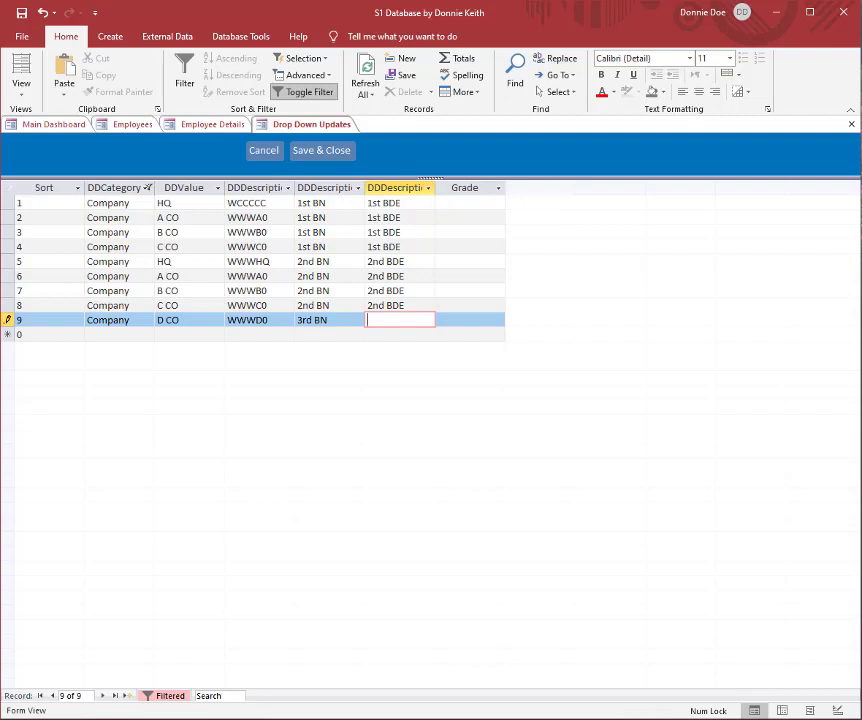
type("3rd BDE")
left_click(321, 150)
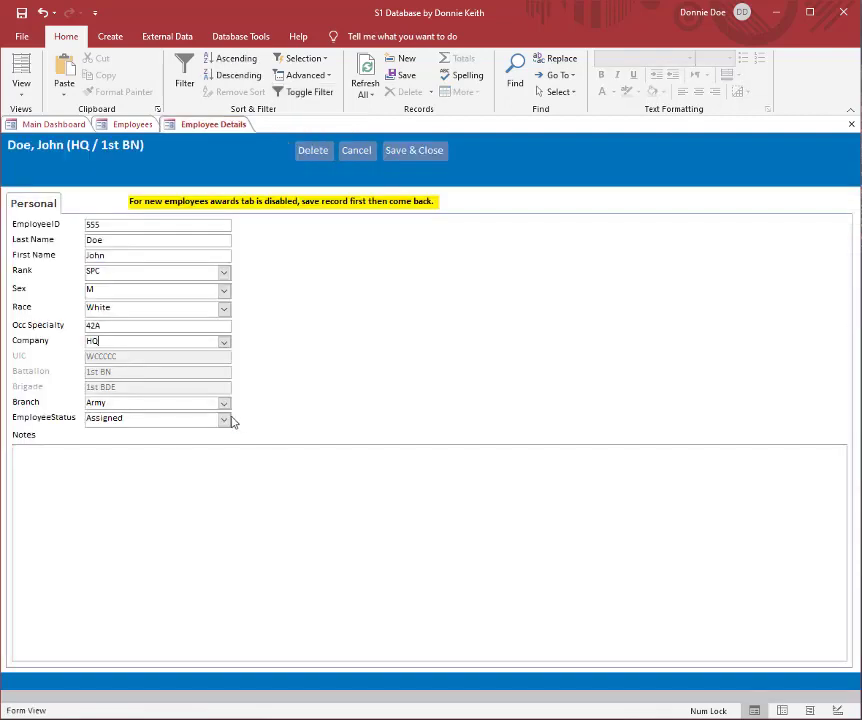
Step: Check the Company choices in the new employee's record and close the employee form
left_click(224, 341)
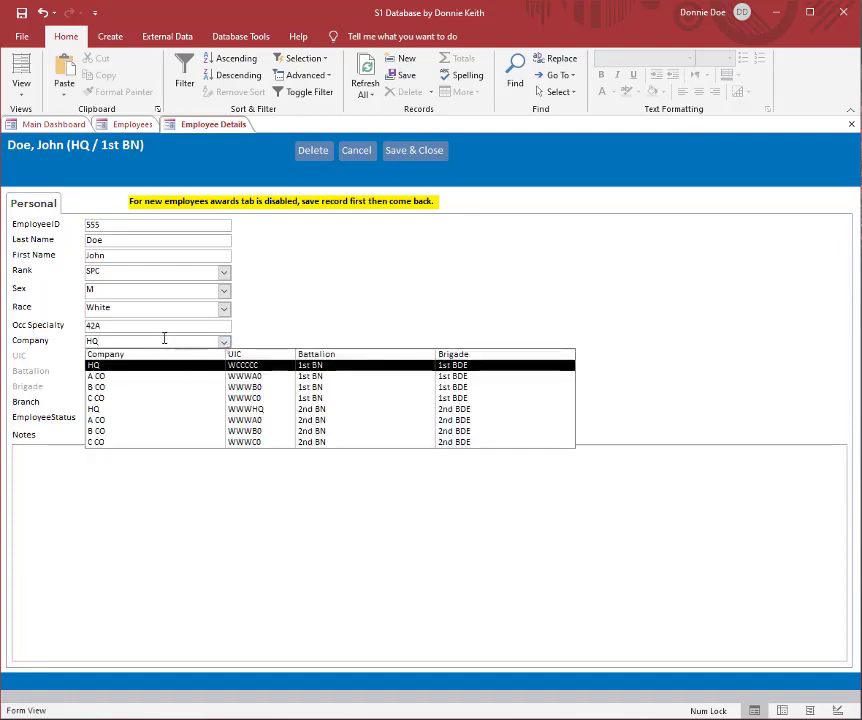
key("Escape")
key("Escape")
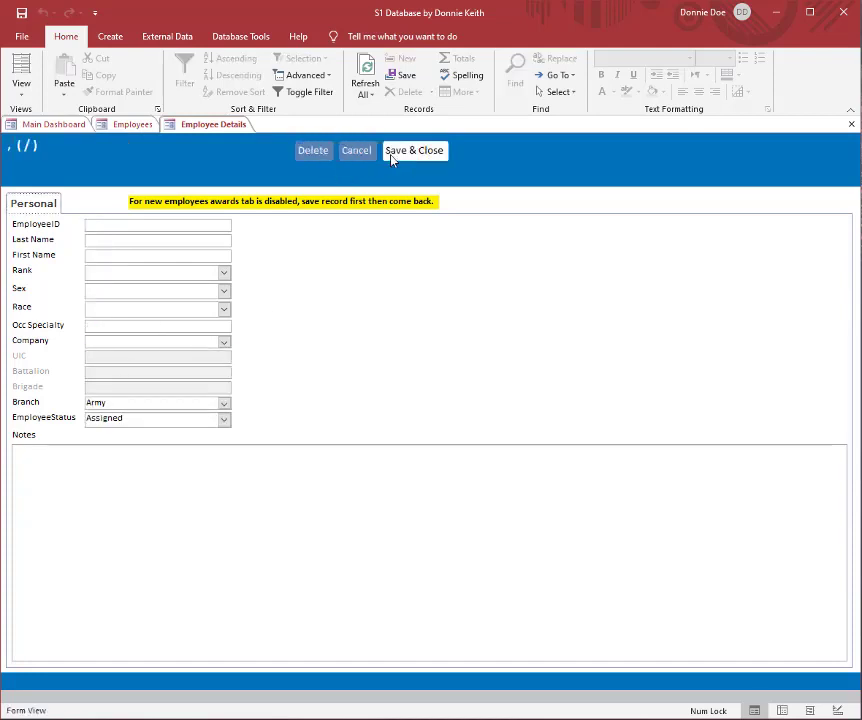
left_click(350, 152)
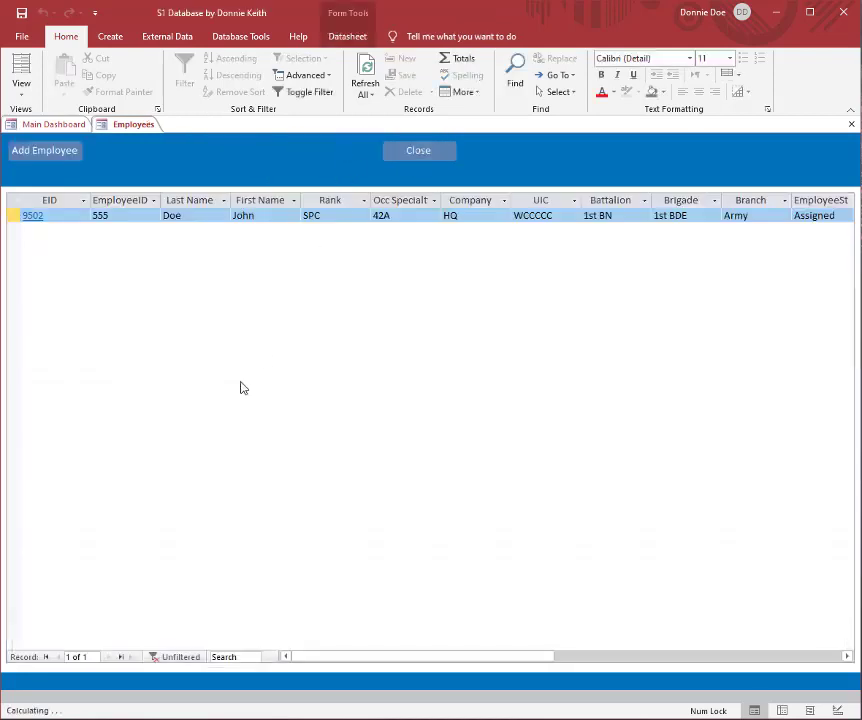
Step: Reopen the employee's record and set the company to D CO (WWWD0, 3rd BN, 3rd BDE)
left_click(33, 216)
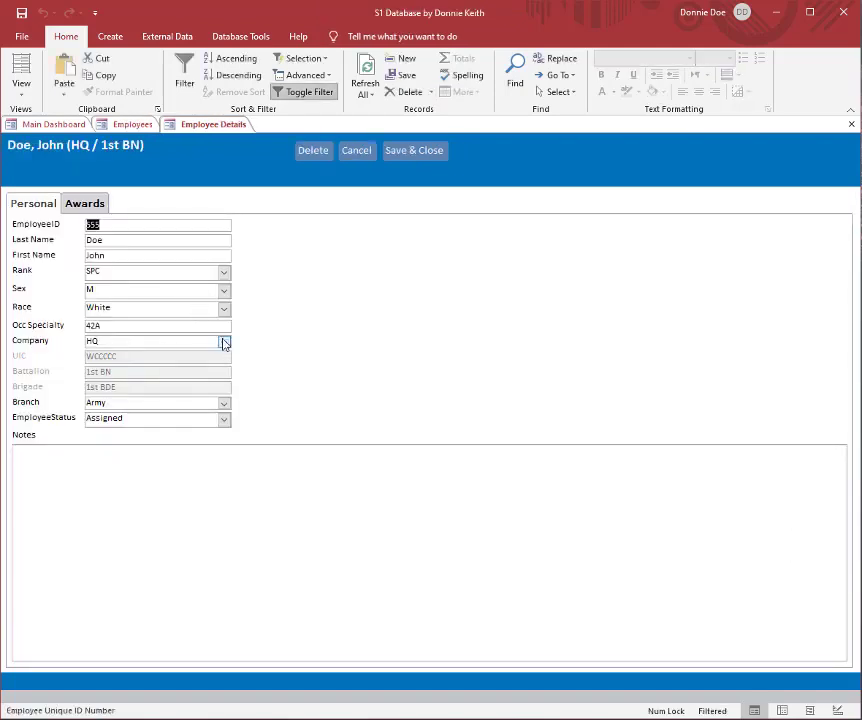
left_click(224, 342)
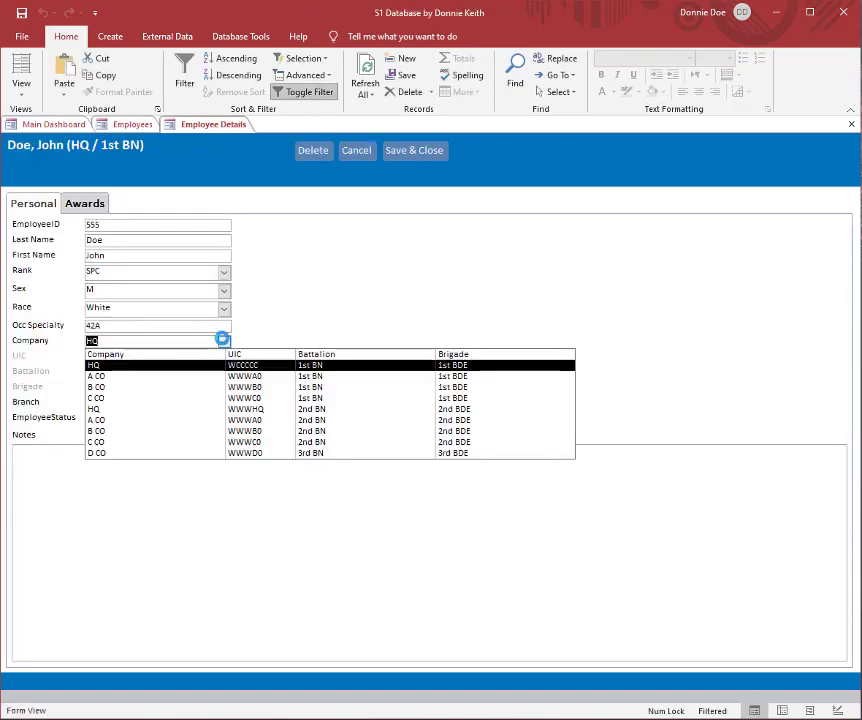
left_click(263, 458)
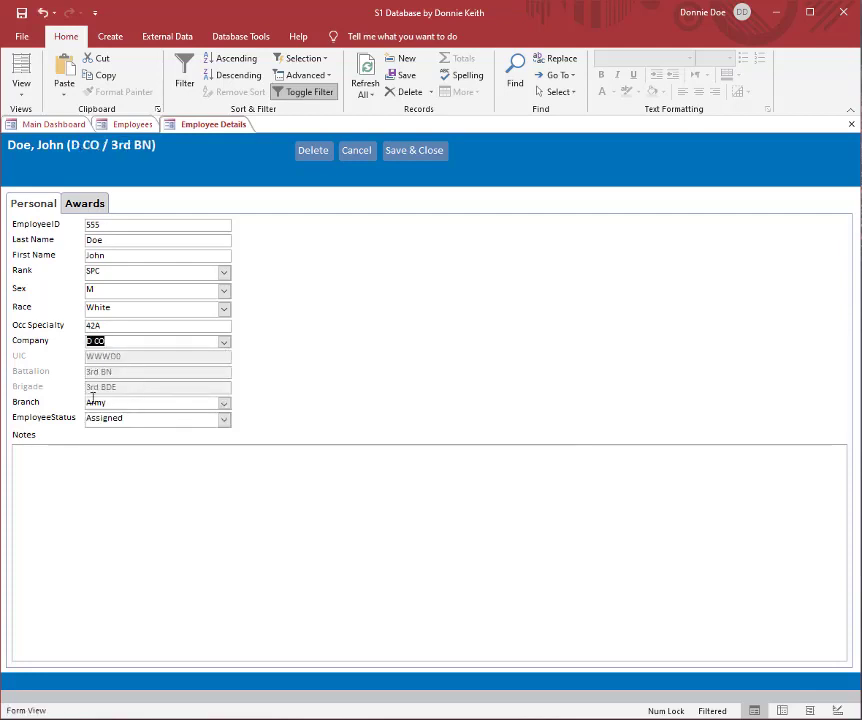
Step: Review the Branch and EmployeeStatus choices, keeping Army and Assigned, and save and close the record
left_click(224, 402)
left_click(225, 401)
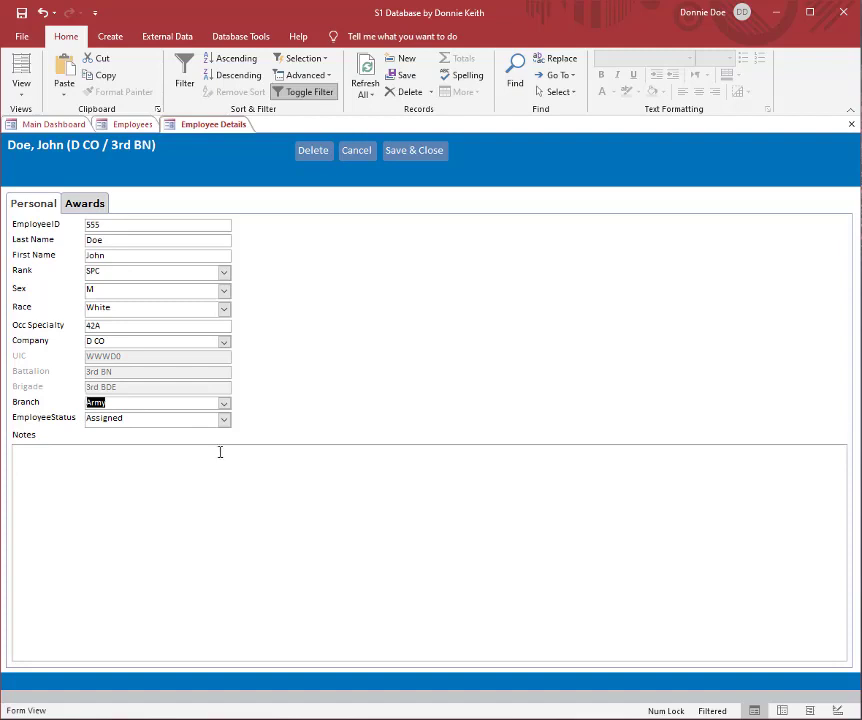
left_click(224, 418)
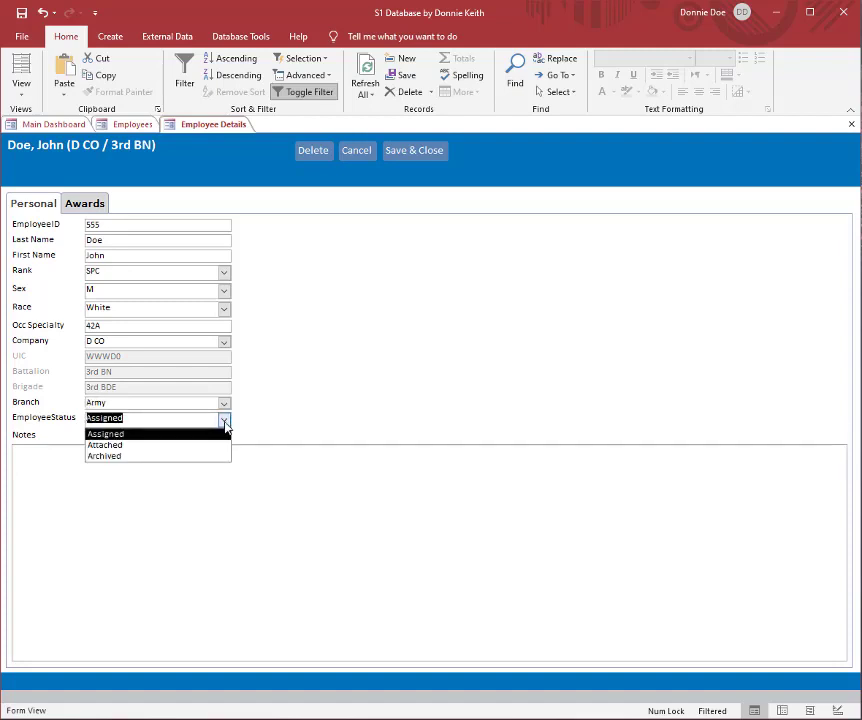
left_click(225, 425)
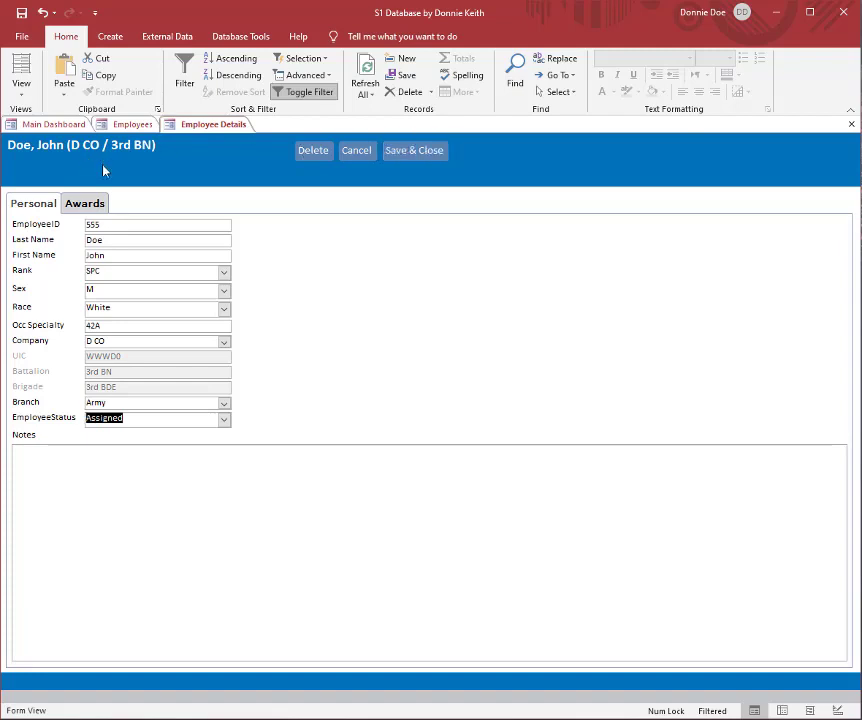
left_click(414, 150)
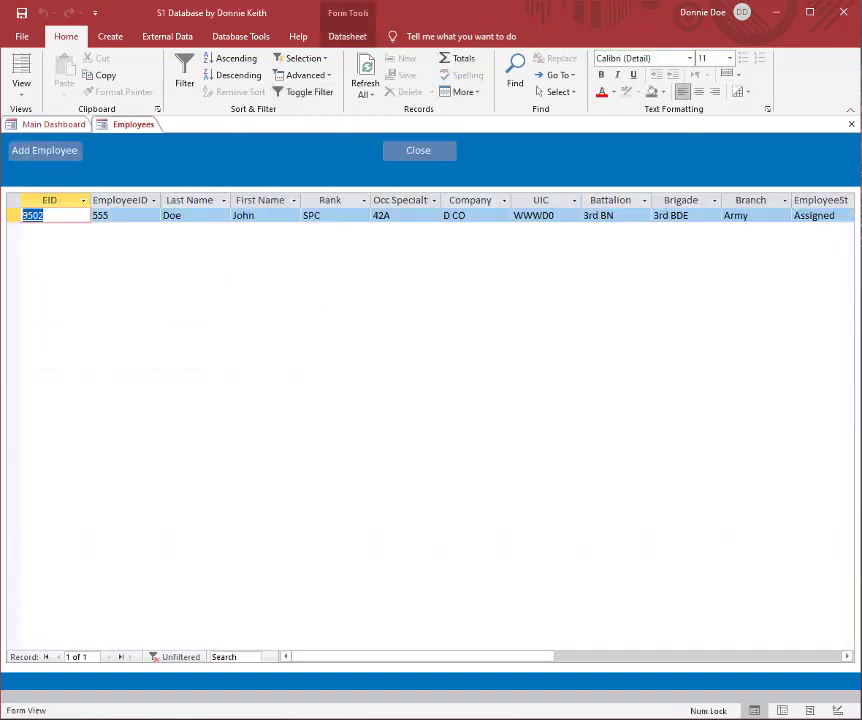
Step: View the saved employee's record and a blank new-employee form, cancelling out of each
left_click(31, 216)
left_click(346, 158)
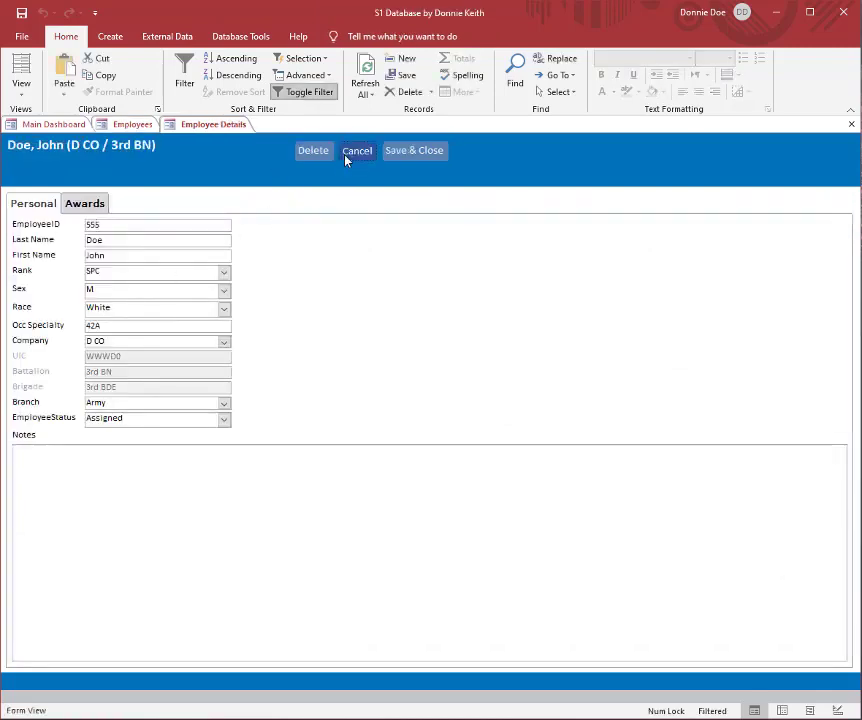
left_click(44, 150)
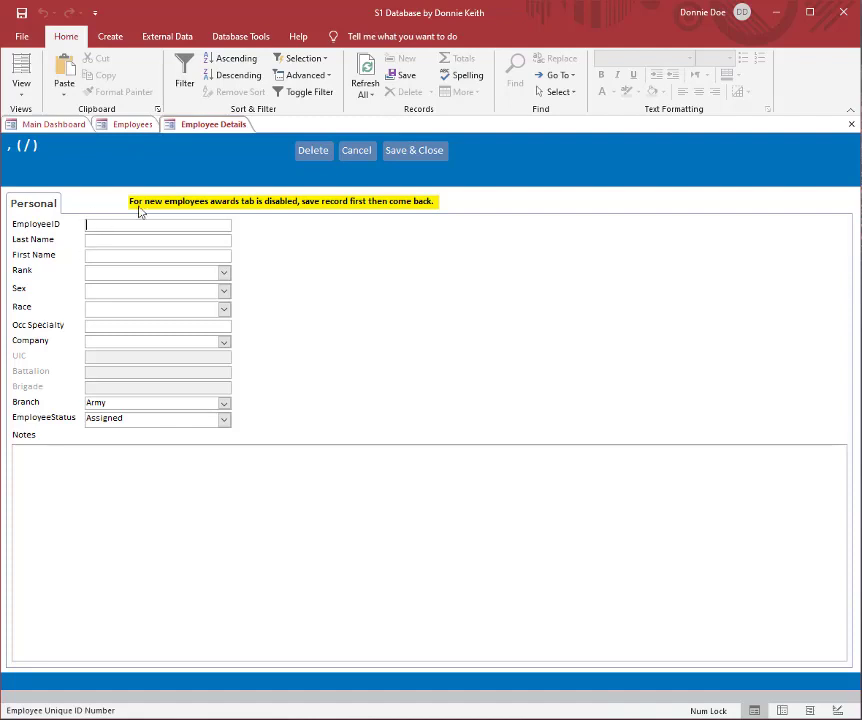
left_click(360, 150)
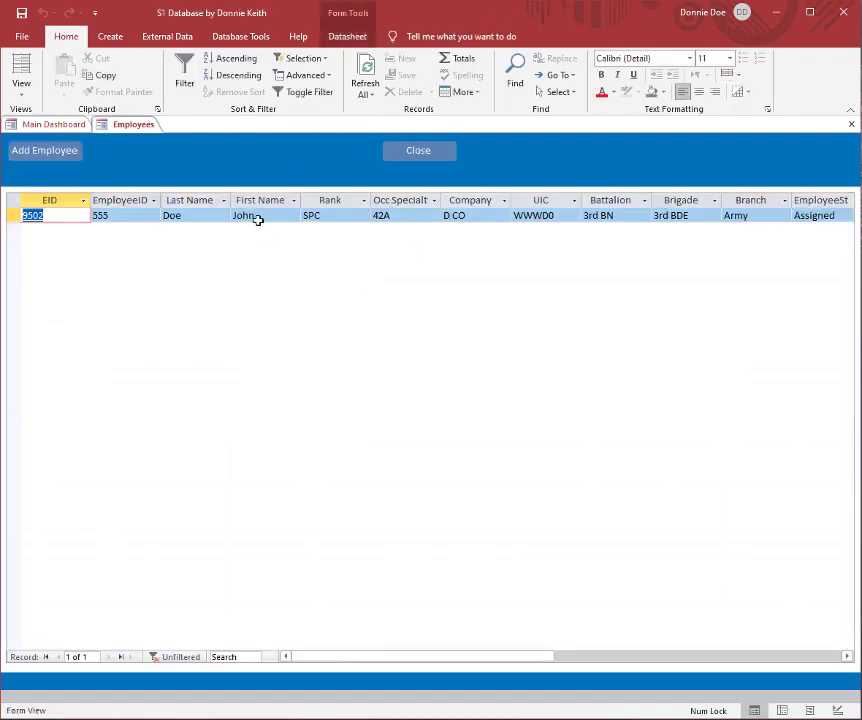
Step: Reopen the employee's record, view its awards list and personal details, and cancel out of the form
left_click(256, 220)
left_click(201, 216)
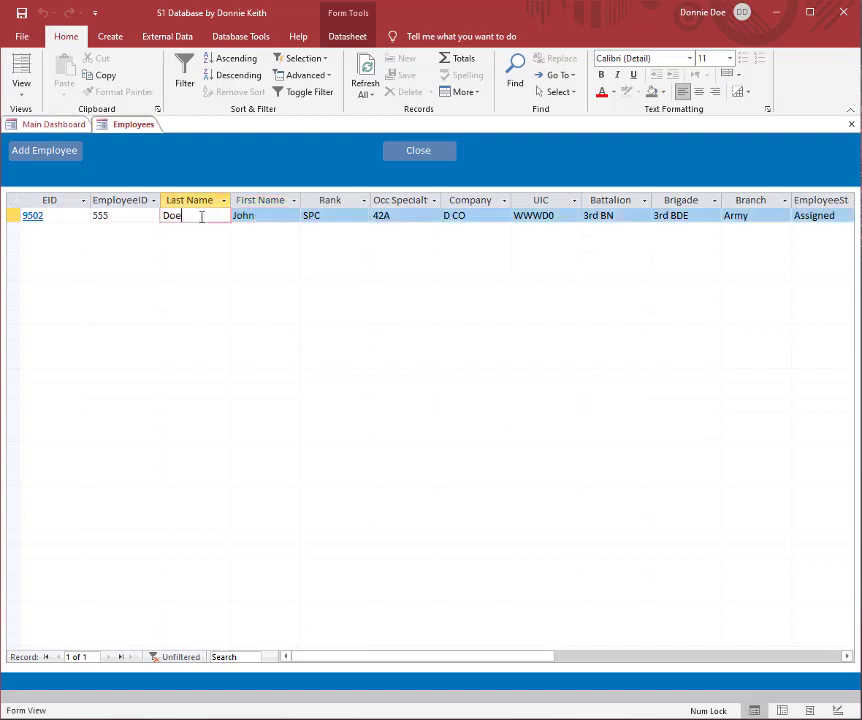
left_click(33, 217)
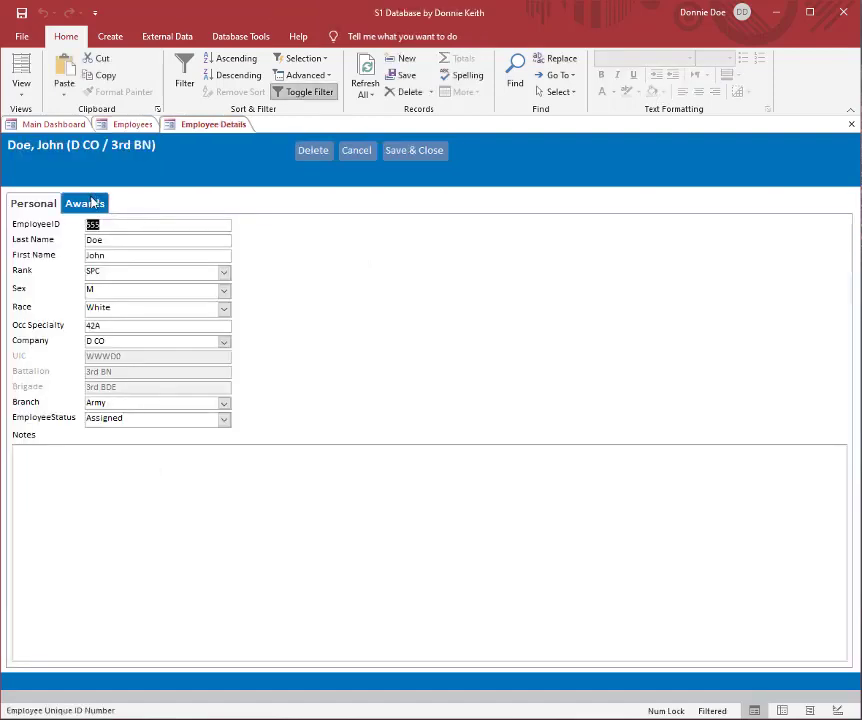
left_click(92, 202)
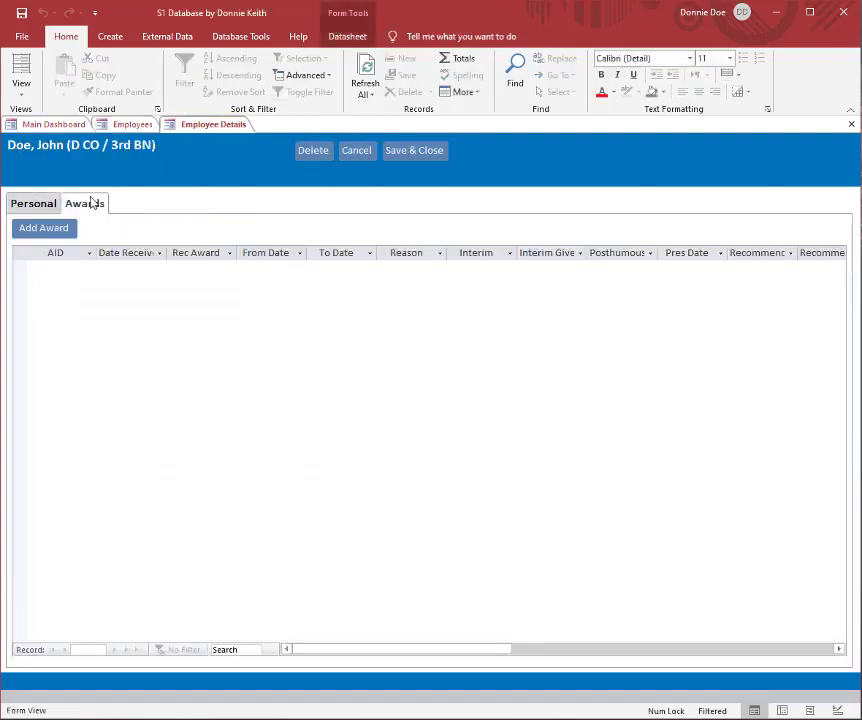
left_click(40, 205)
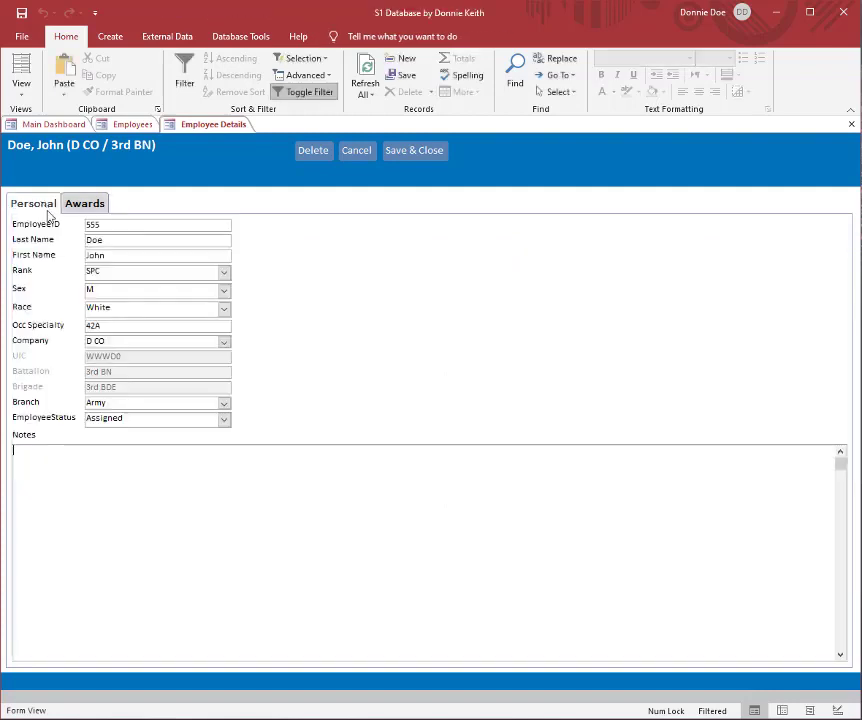
left_click(358, 156)
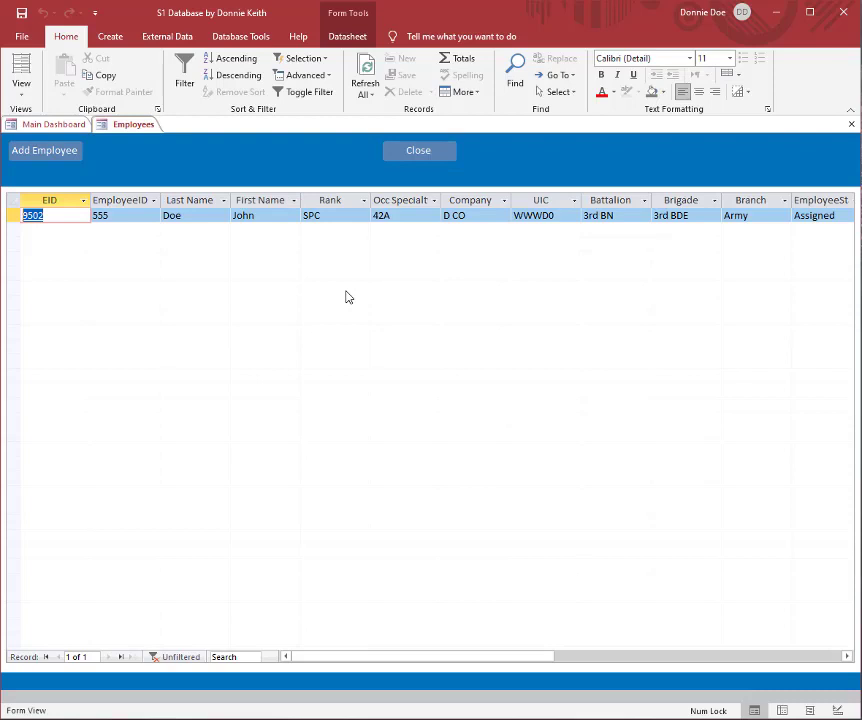
Step: Show the database objects, open the tEmployees table, and collapse the object list again
key("F11")
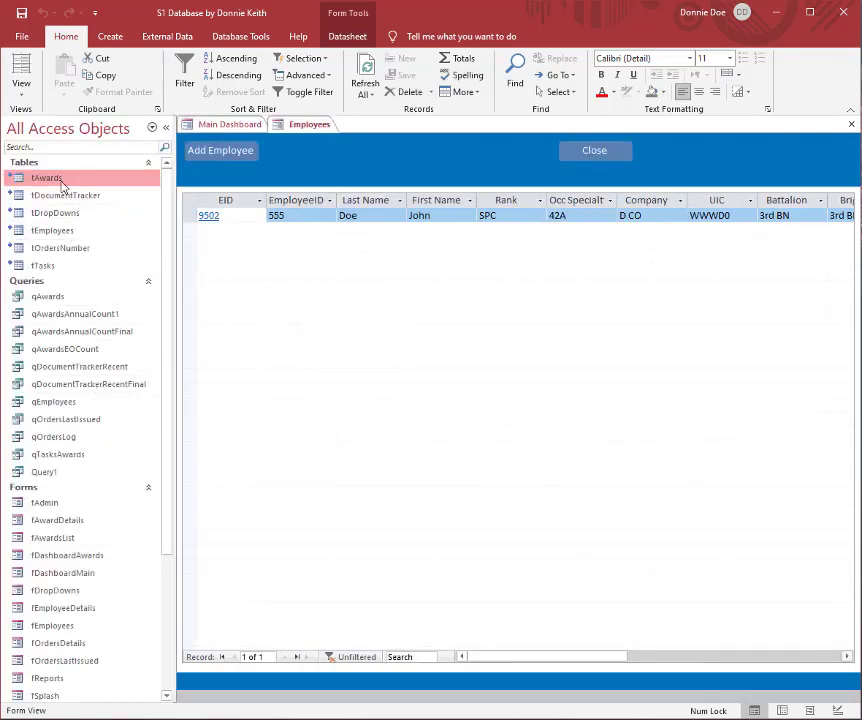
left_click(76, 233)
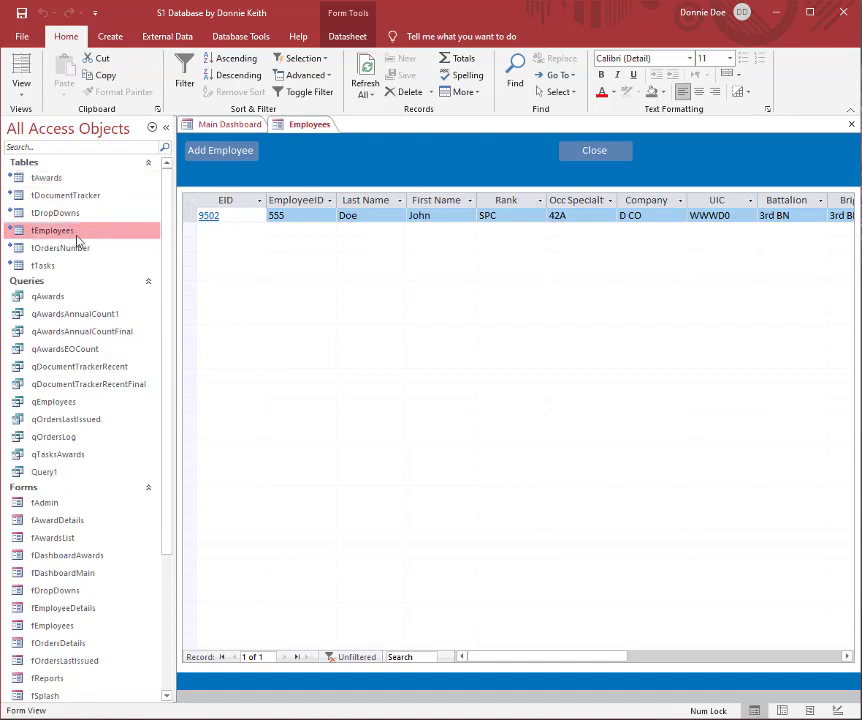
double_click(76, 240)
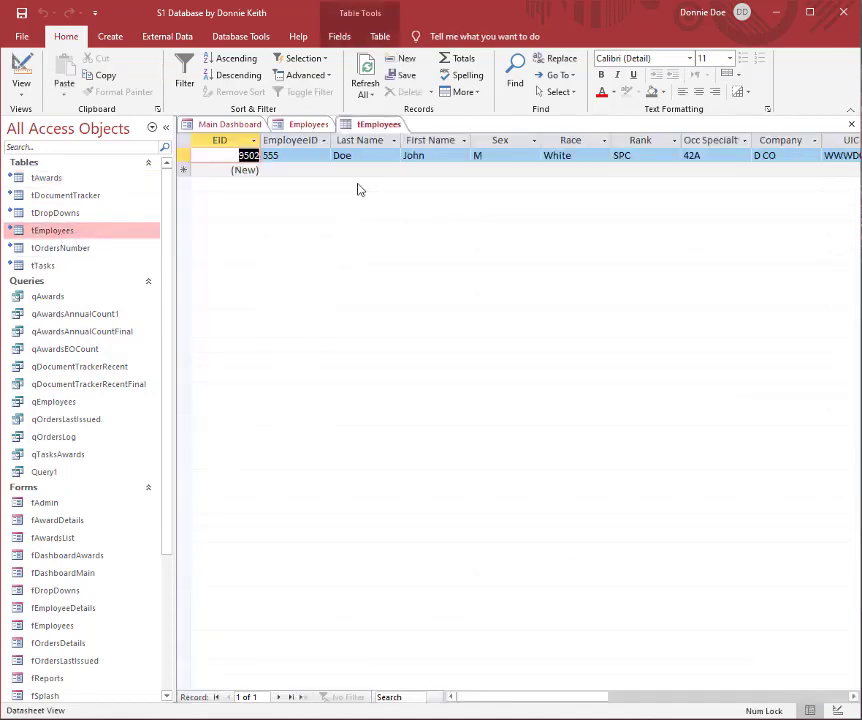
left_click(166, 127)
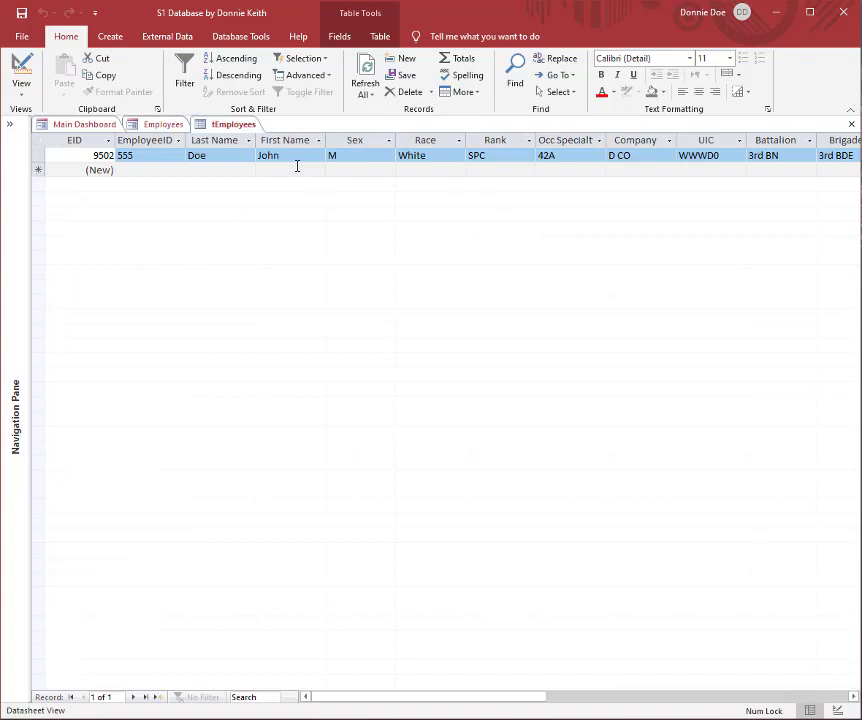
Step: Copy the employee's whole record from tEmployees and paste it with its field headers into cell A1 of a blank Excel workbook
left_click(38, 154)
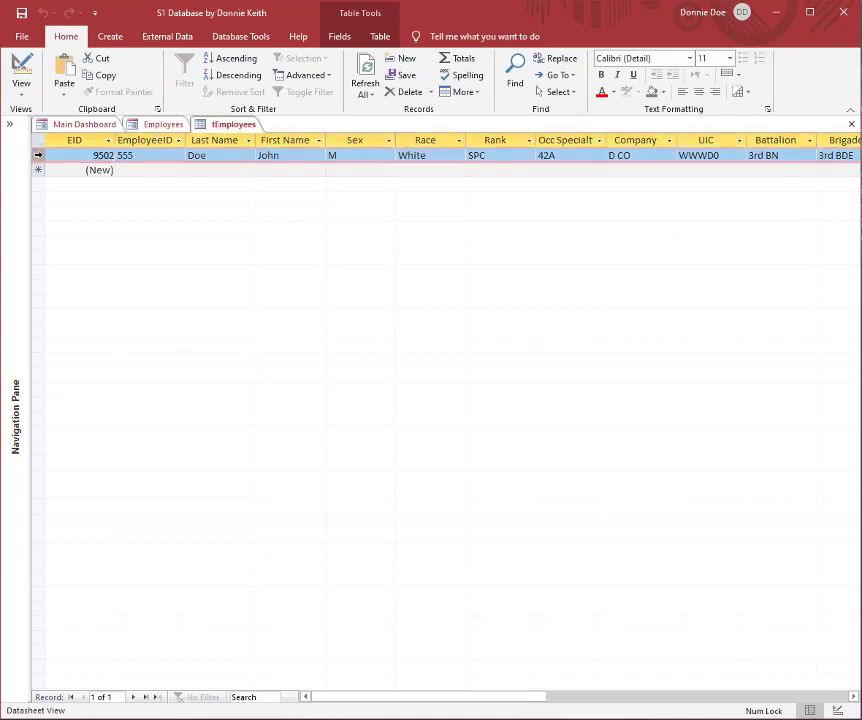
right_click(38, 154)
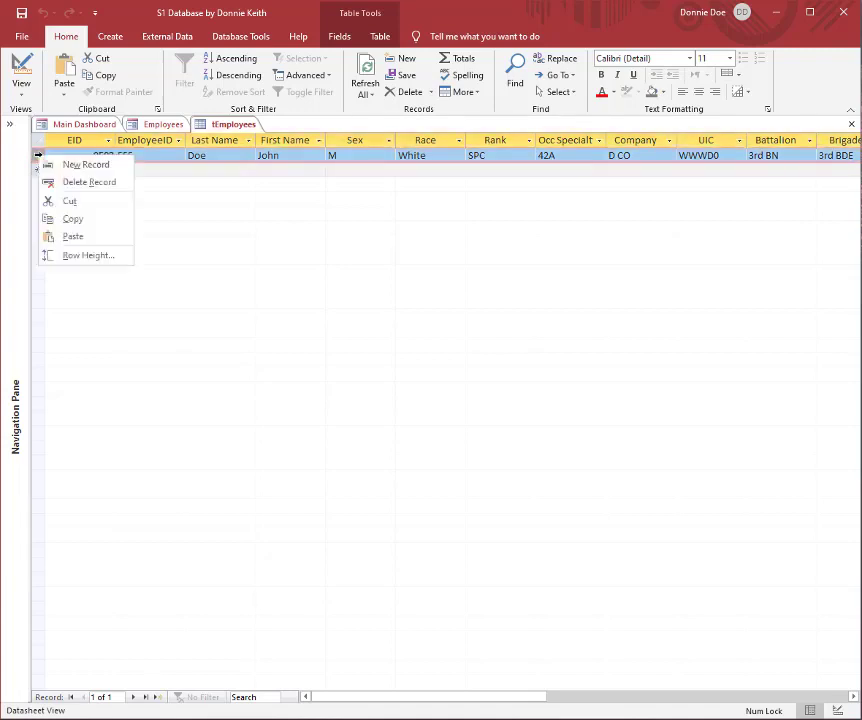
left_click(38, 156)
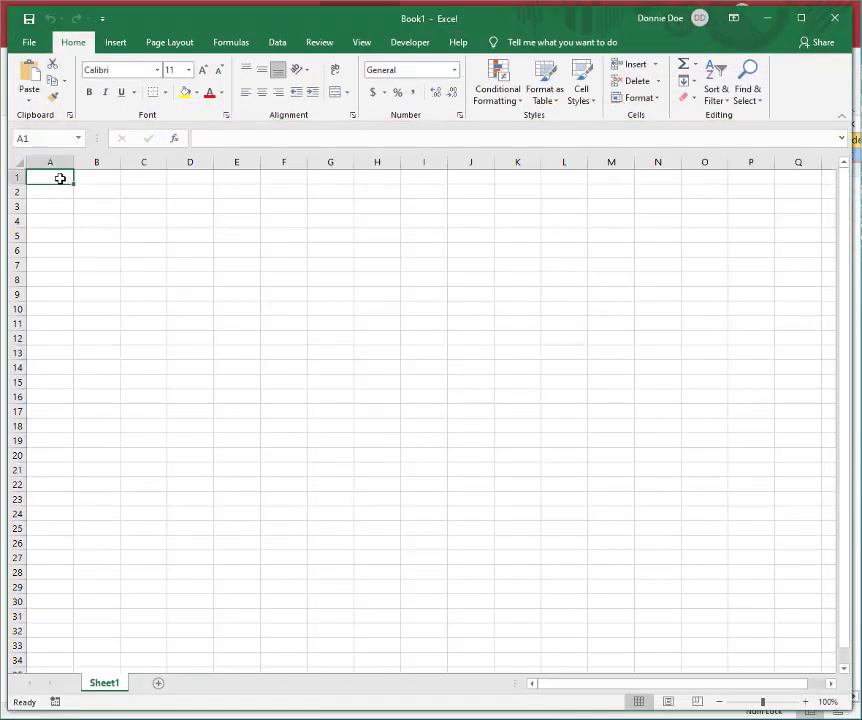
type("EID\tEmployeeID\tLast Name\tFirst Name\tSex\tRace\tRank\tOcc Specialty\tCompany\tUIC\tBattalion\tBrigade\tBranch\tNotes\tEmployeeStatus 9502\t555\tDoe\tJohn\tM\tWhite\tSPC\t42A\tD CO\tWWWD0\t3rd BN\t3rd BDE\tArmy\t\tAssigned")
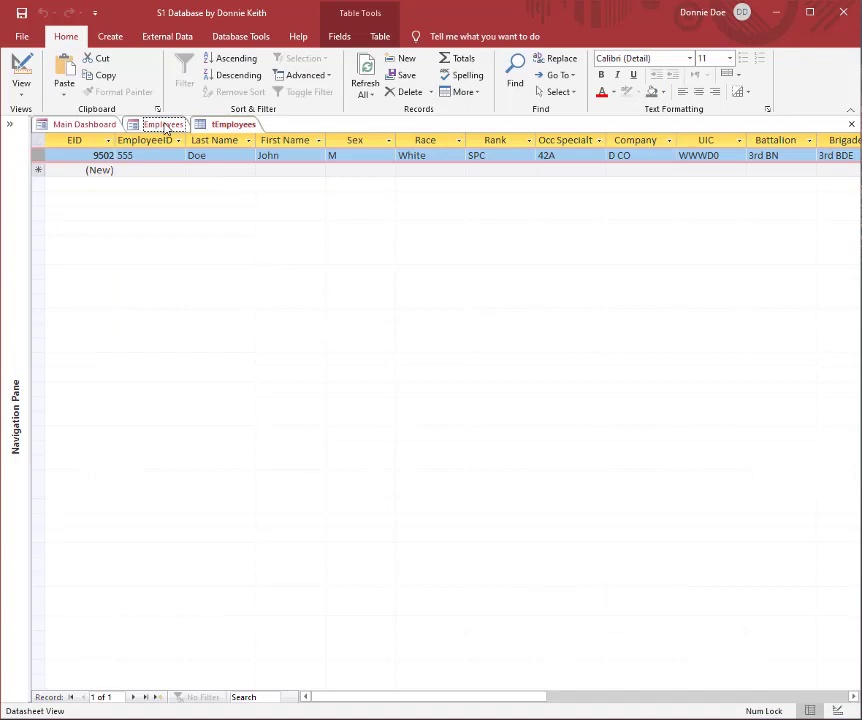
Step: Check the employee's detail form in Access for drop-down fields, and fill the Race, Rank and Sex headers yellow in Excel
left_click(163, 124)
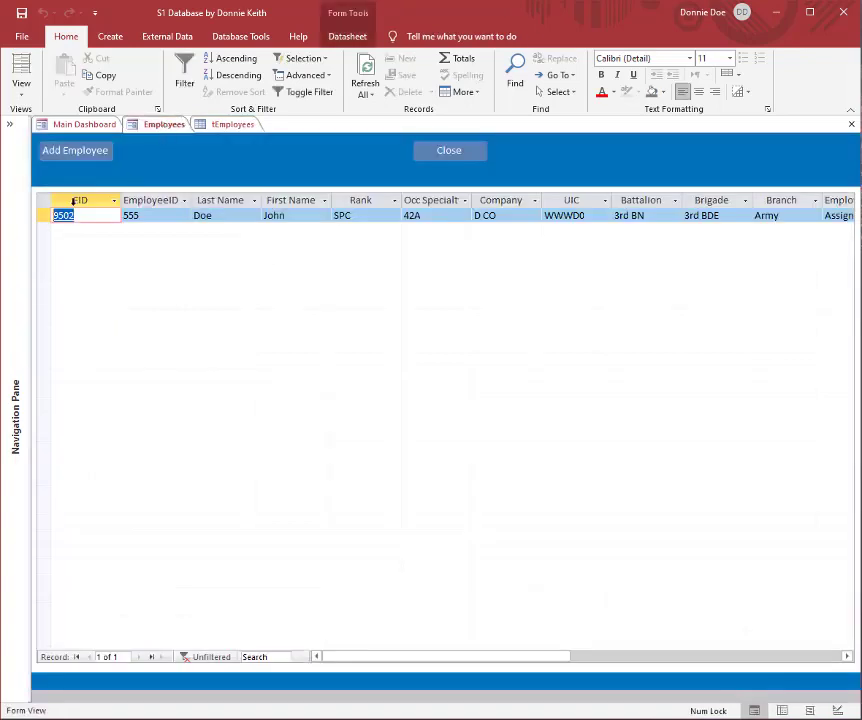
double_click(63, 217)
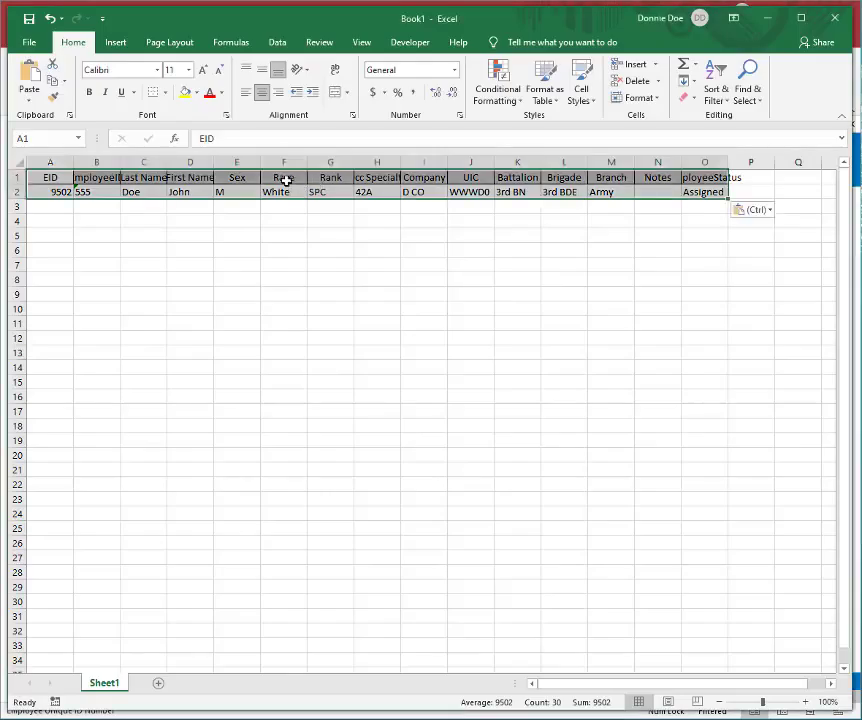
left_click(284, 177)
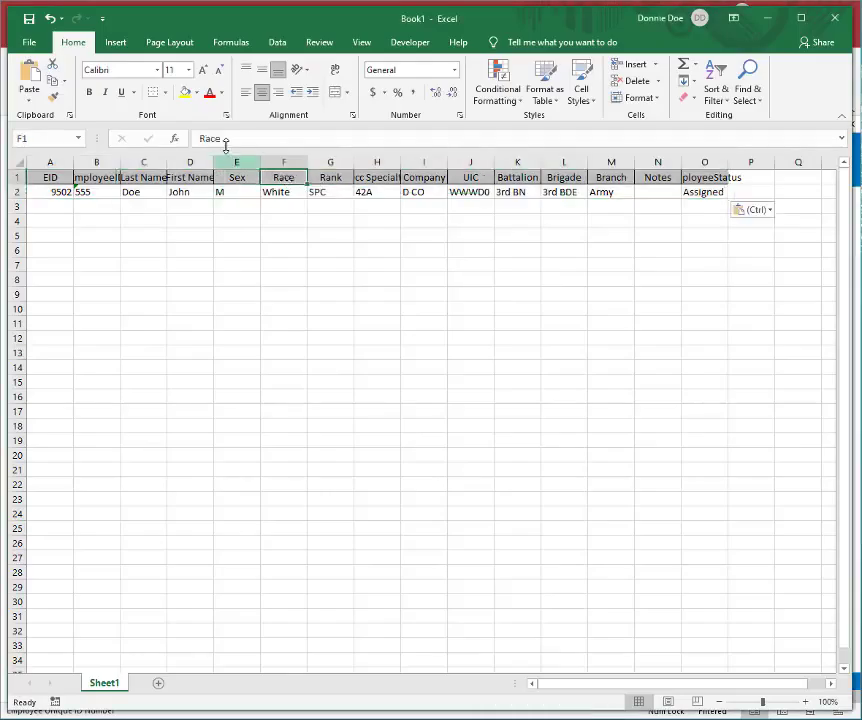
left_click(184, 94)
key("Right")
left_click(184, 94)
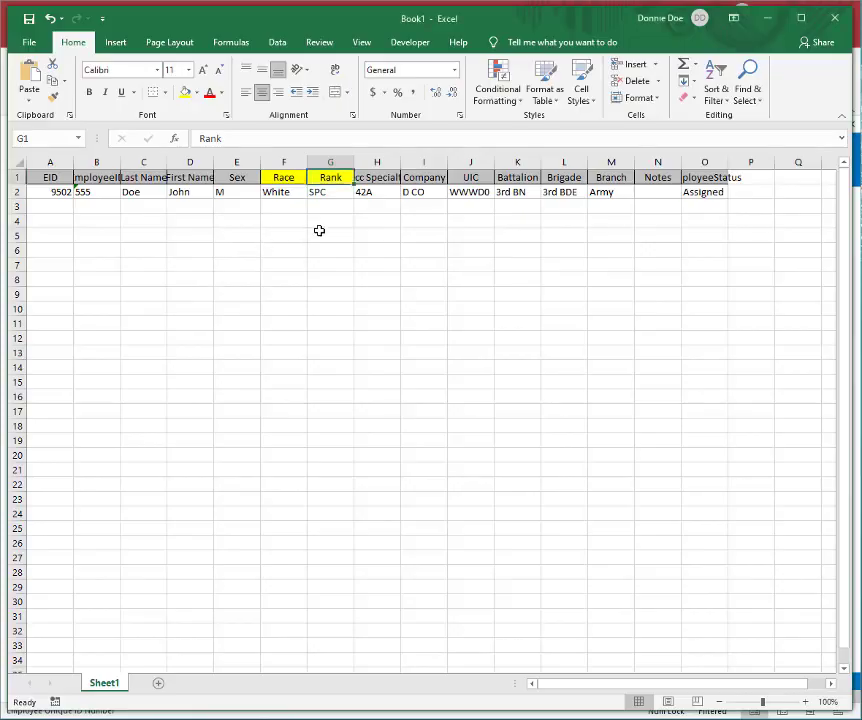
left_click(237, 177)
left_click(184, 92)
Step: Fill the Company, UIC and Battalion header cells yellow
key("Right")
key("Right")
key("Right")
key("Right")
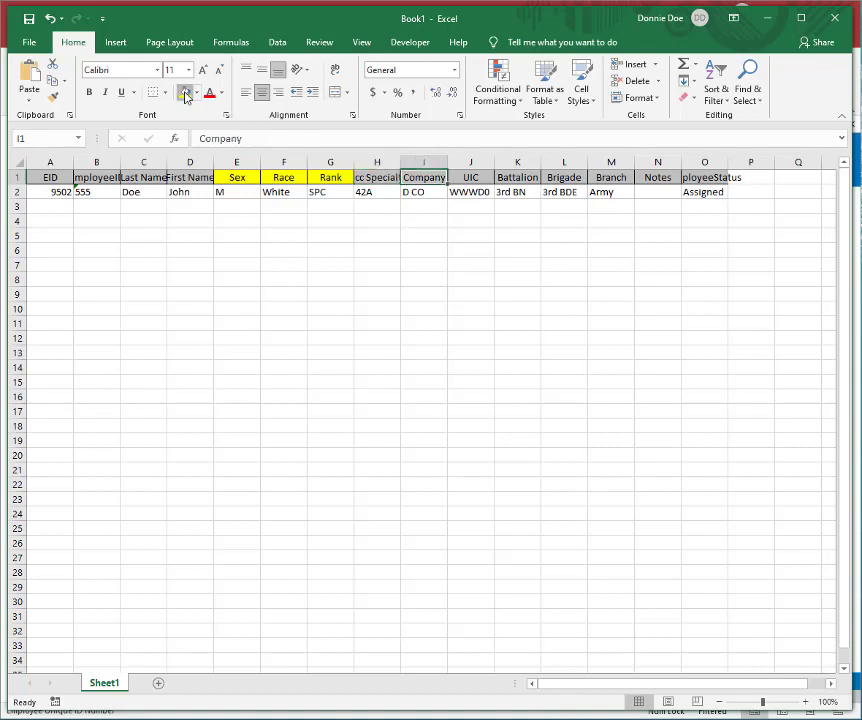
left_click(185, 96)
key("Right")
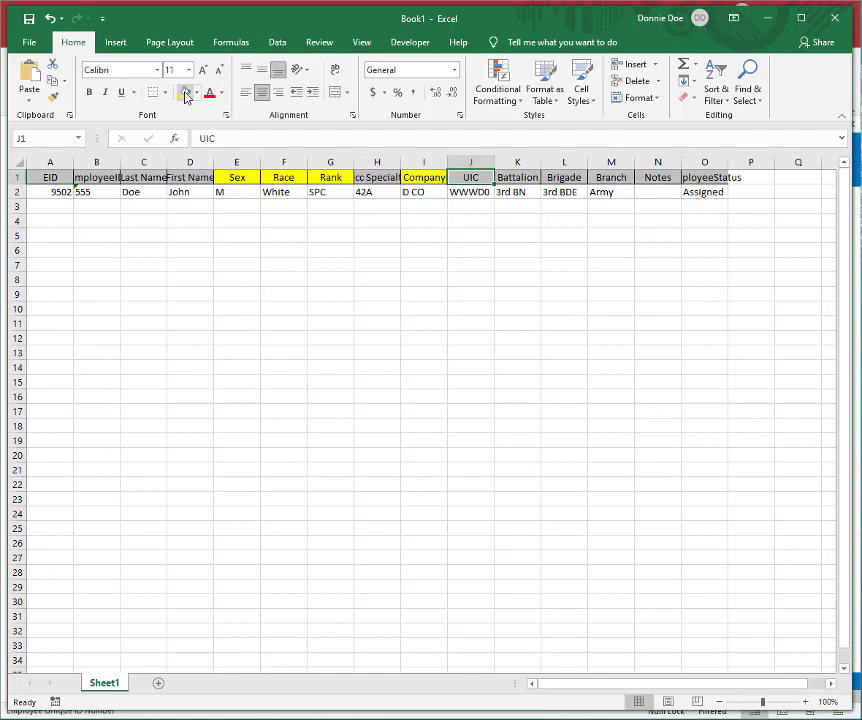
left_click(185, 96)
key("Right")
left_click(185, 96)
Step: Fill the Brigade, Branch and EmployeeStatus header cells yellow, skipping Notes
key("Right")
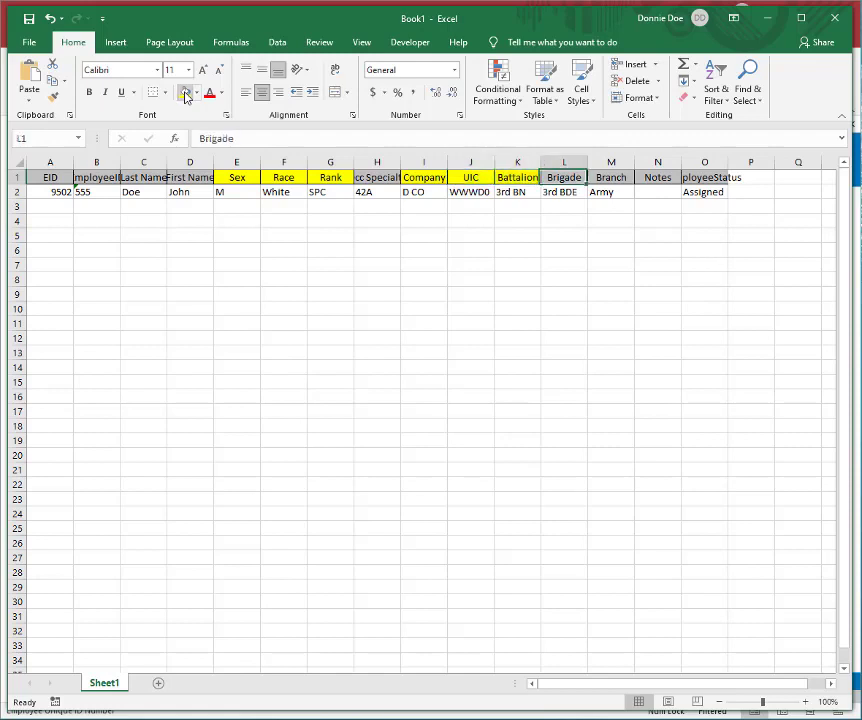
left_click(185, 96)
key("Right")
left_click(185, 96)
key("Right")
key("Right")
left_click(185, 96)
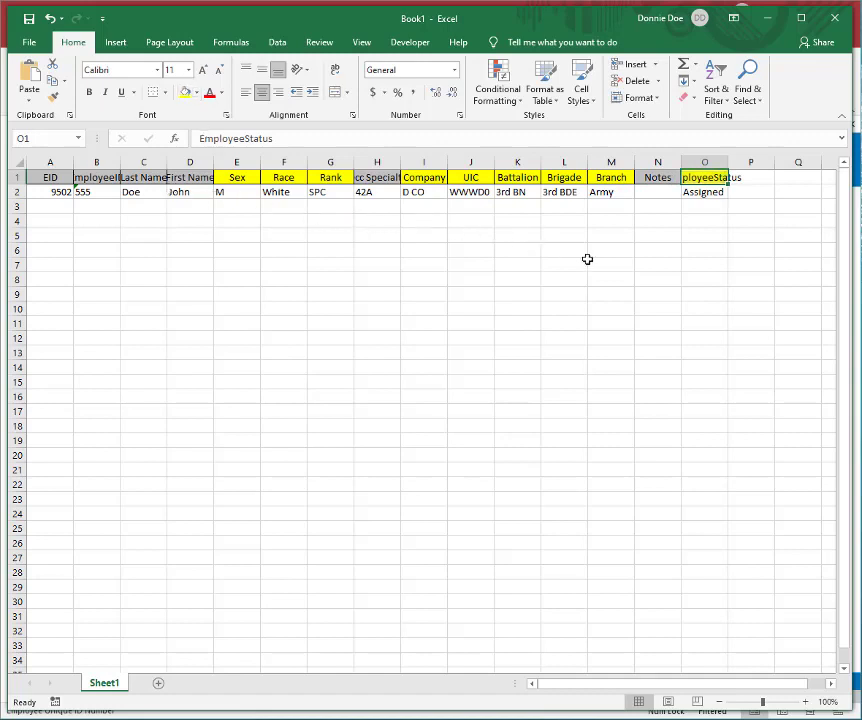
Step: Delete the entire EID column from the sheet
left_click(61, 208)
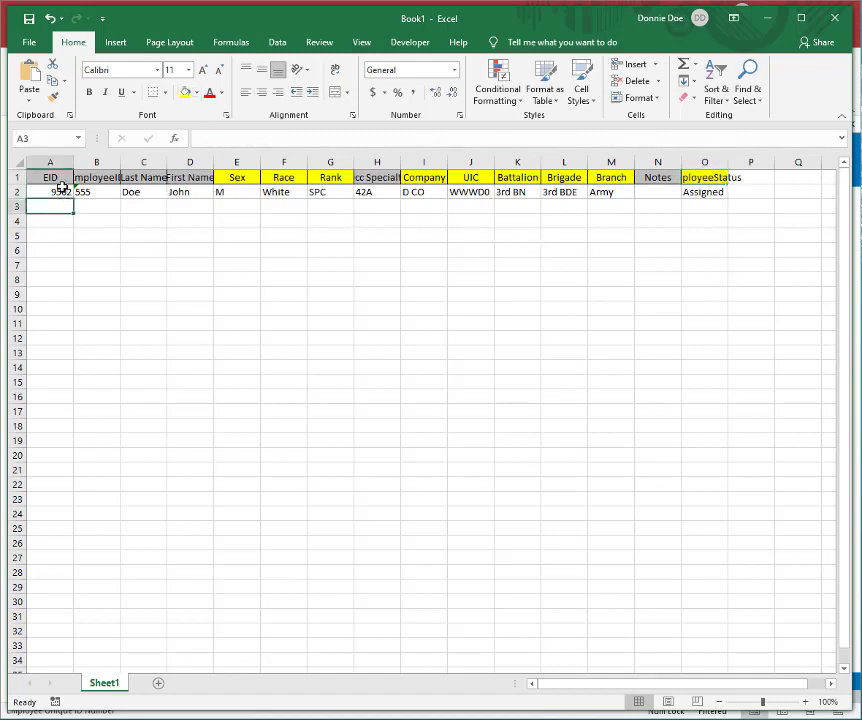
left_click(62, 190)
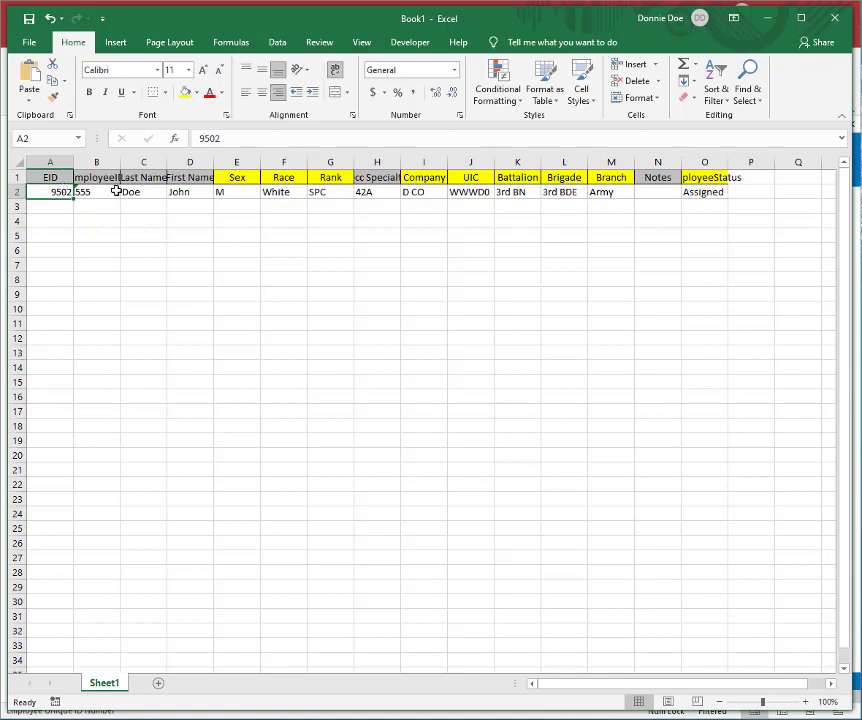
left_click(44, 161)
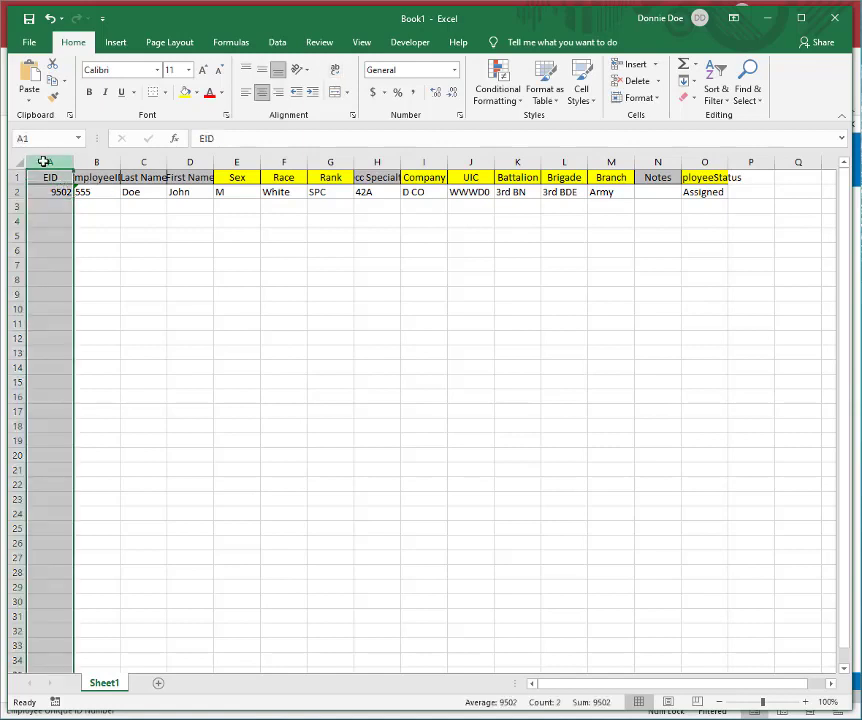
right_click(44, 162)
left_click(39, 179)
left_click(52, 203)
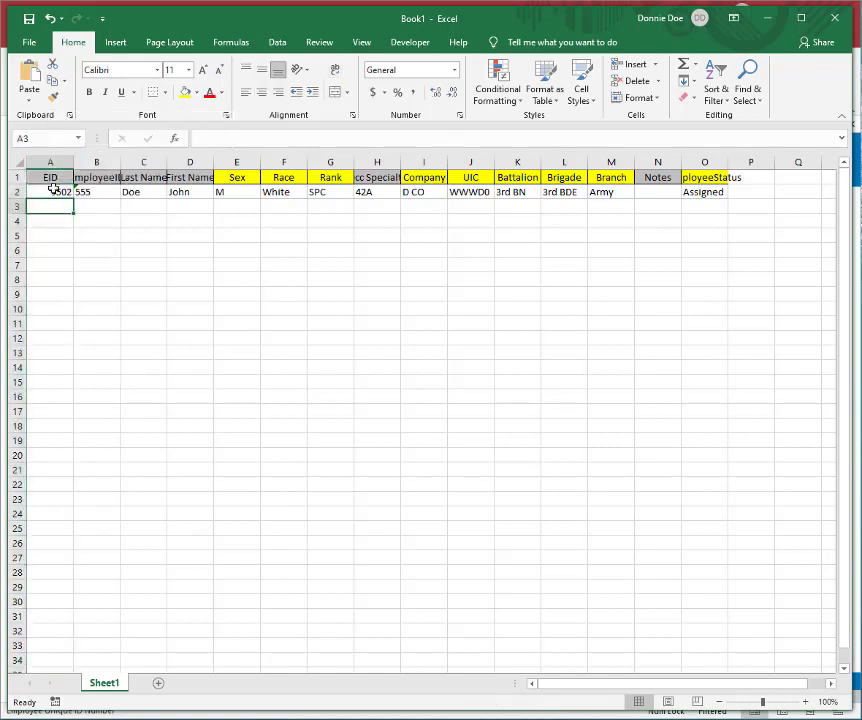
left_click(52, 190)
left_click(52, 162)
right_click(52, 162)
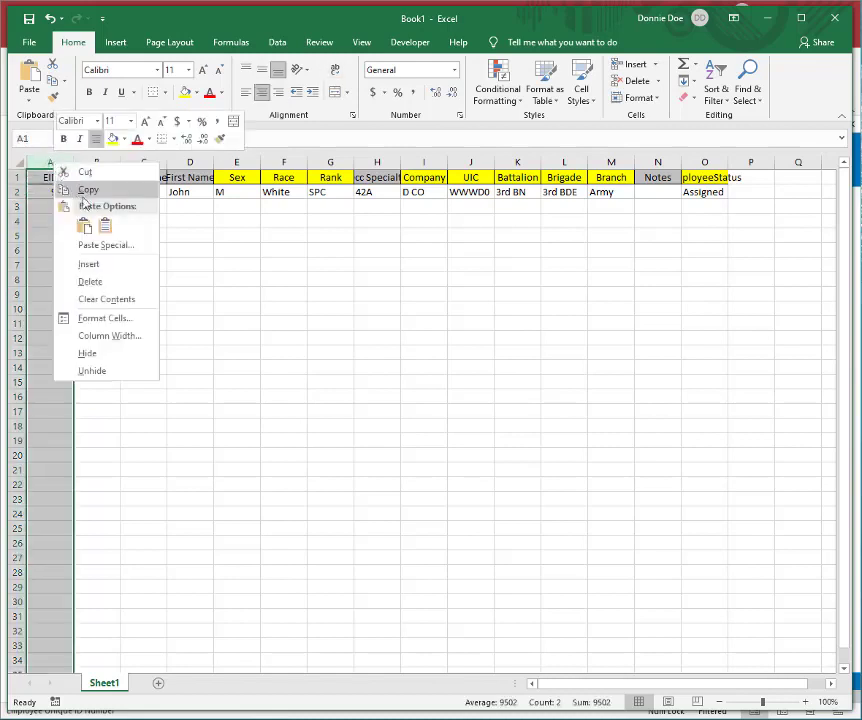
left_click(91, 282)
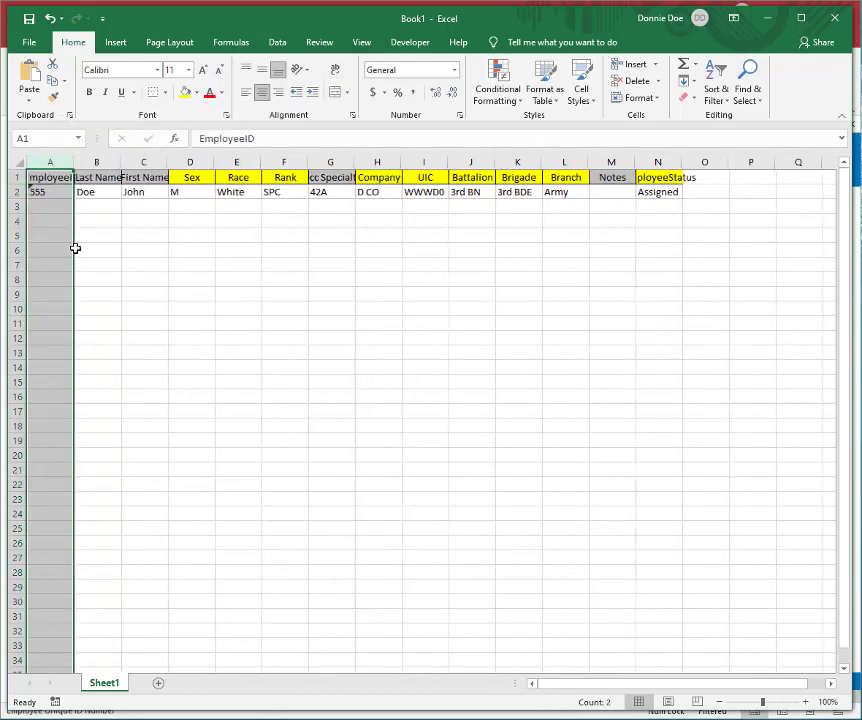
Step: Autofit the width of all columns in the sheet to their contents
left_click(52, 190)
left_click(20, 162)
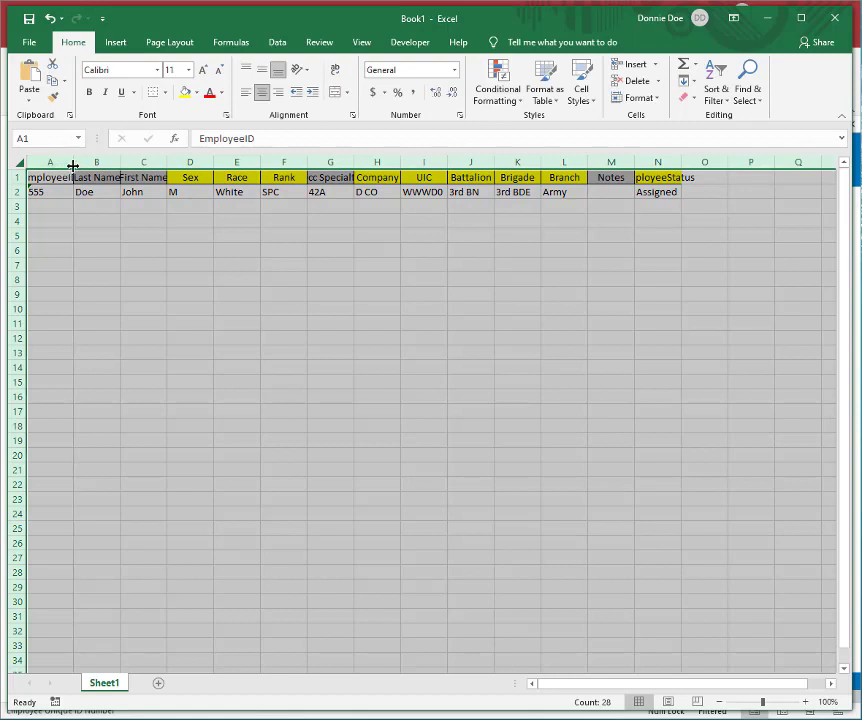
double_click(69, 167)
Step: Fill the EmployeeID in A2 down to A16 as a series increasing by one
left_click(71, 192)
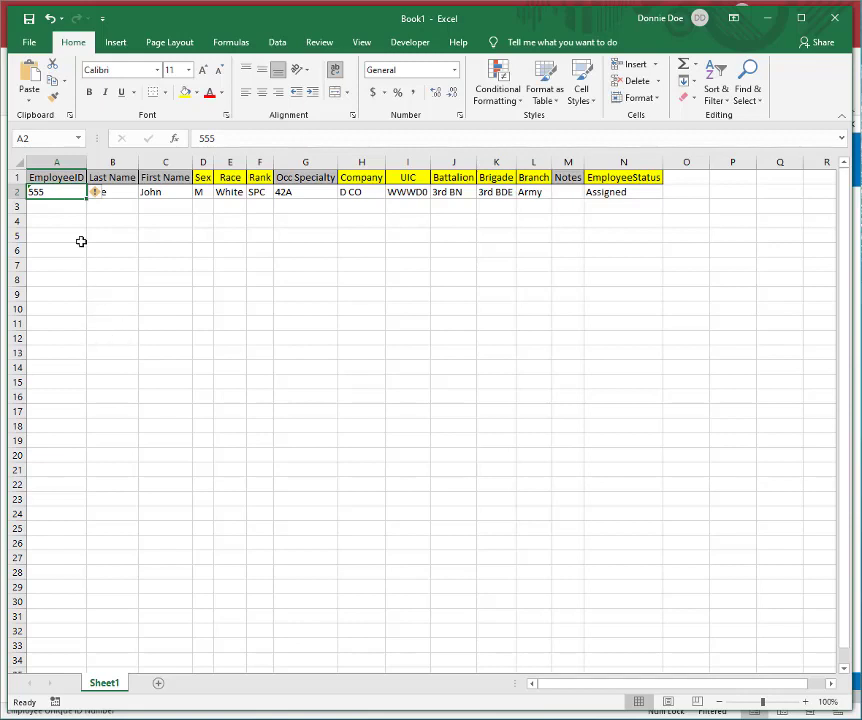
left_click_drag(86, 198, 86, 402)
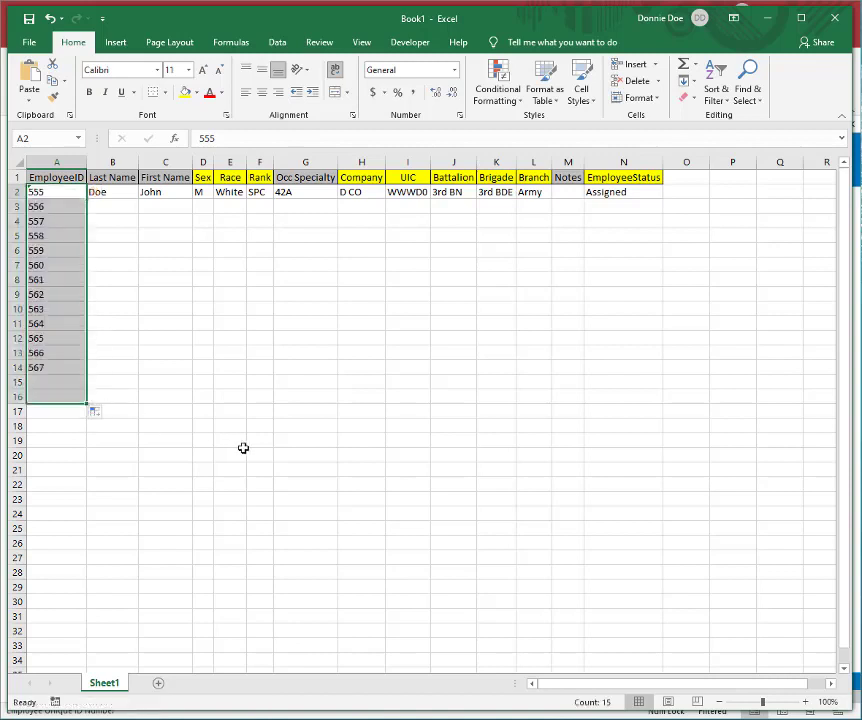
left_click(61, 190)
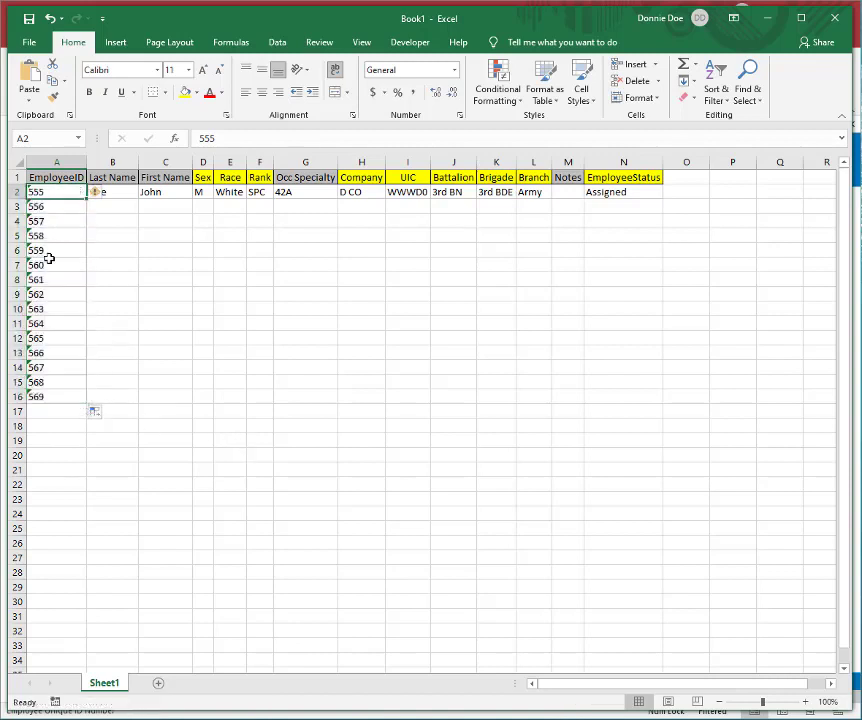
left_click(48, 177)
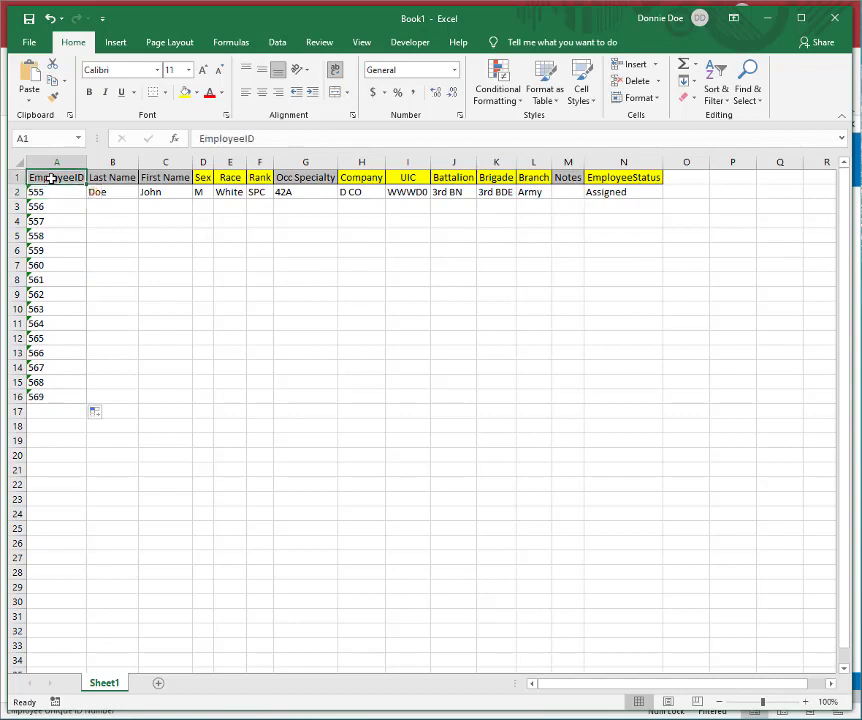
left_click(61, 191)
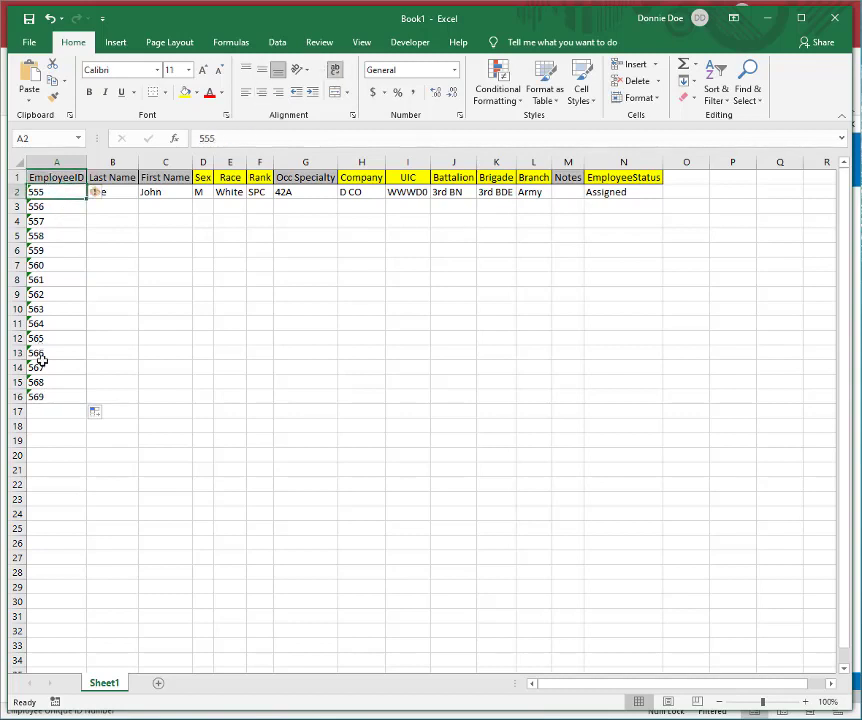
Step: Copy the last name in B2 unchanged down to B16
left_click(118, 192)
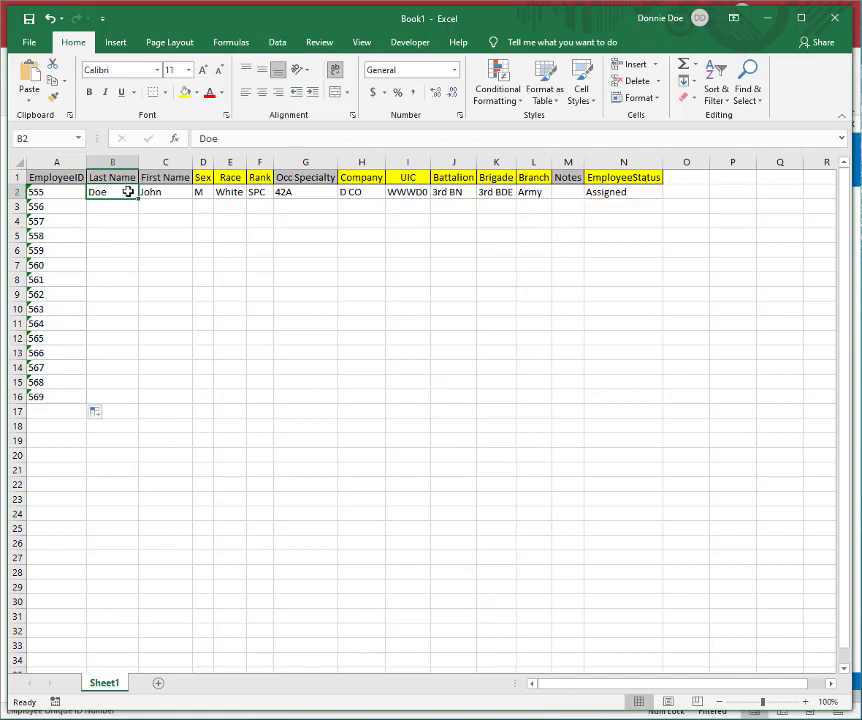
left_click_drag(138, 198, 127, 404)
left_click(183, 191)
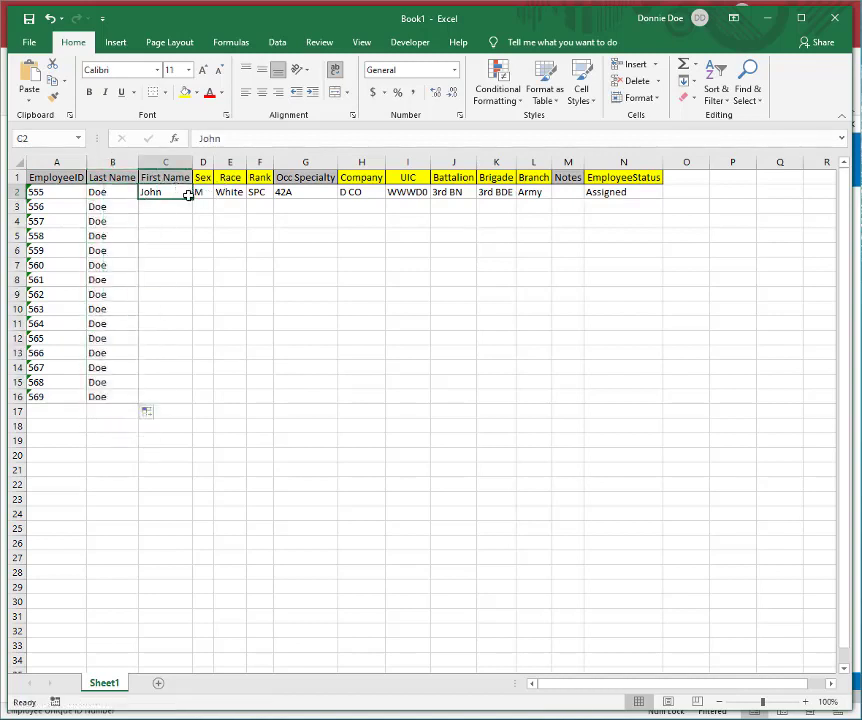
mouse_move(188, 195)
left_mouse_down()
mouse_move(189, 308)
mouse_move(175, 410)
mouse_move(184, 194)
left_mouse_up()
Step: Append 1 to the last name in B2 and fill it down to B16 as a numbered series
left_click(110, 191)
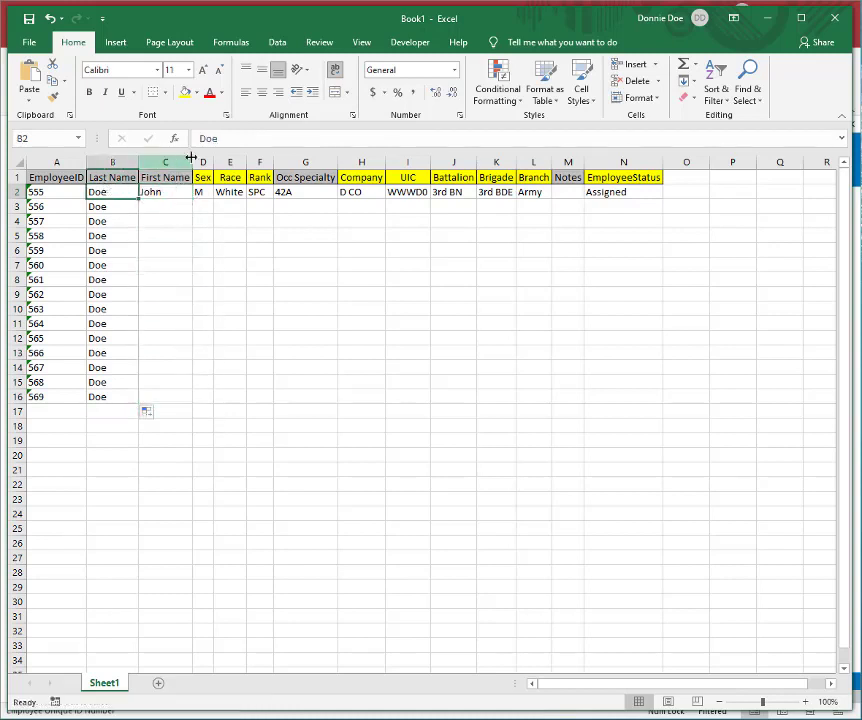
left_click(240, 138)
type("1")
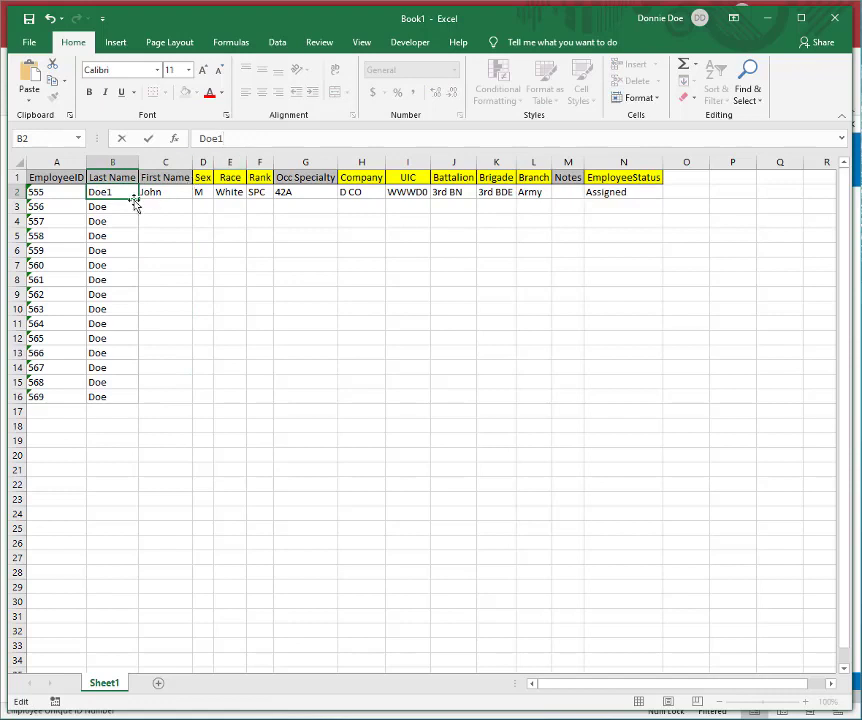
left_click_drag(139, 201, 124, 408)
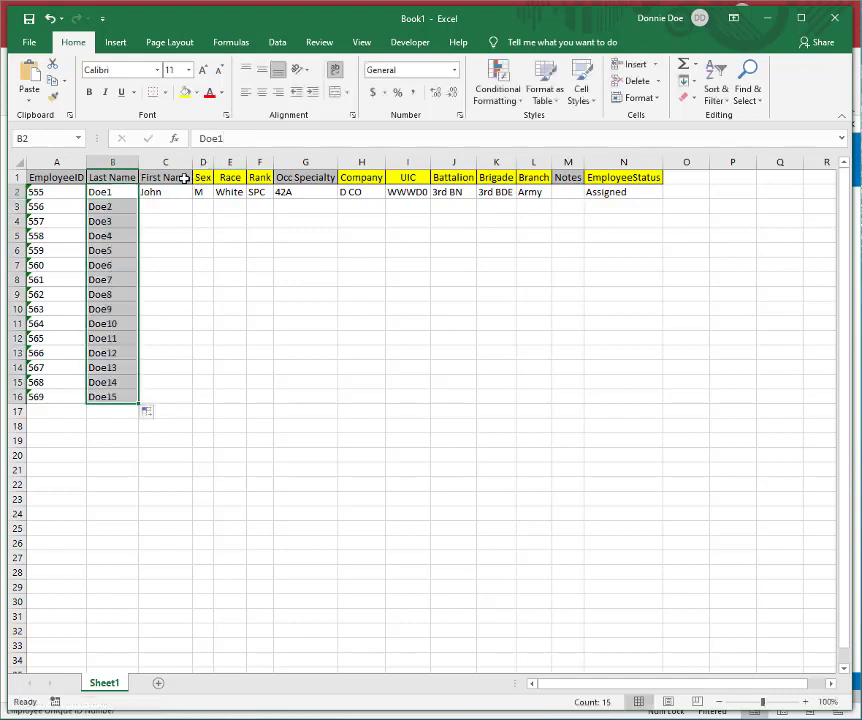
Step: Append 1 to the first name in C2 and fill it down to C16 as a numbered series
left_click(174, 193)
left_click(264, 138)
type("1")
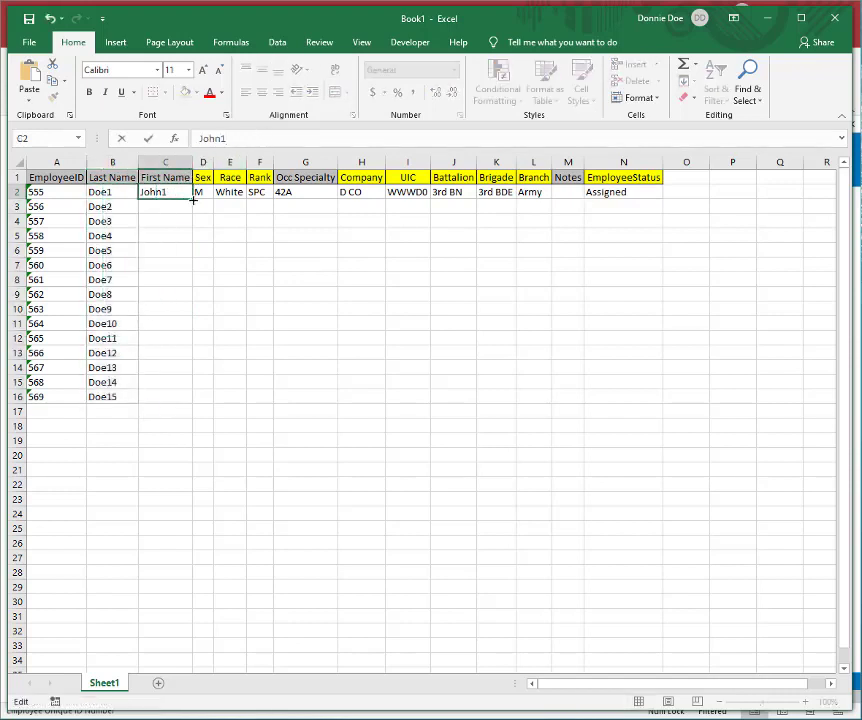
left_click_drag(193, 200, 173, 408)
left_click(203, 193)
left_click(206, 205)
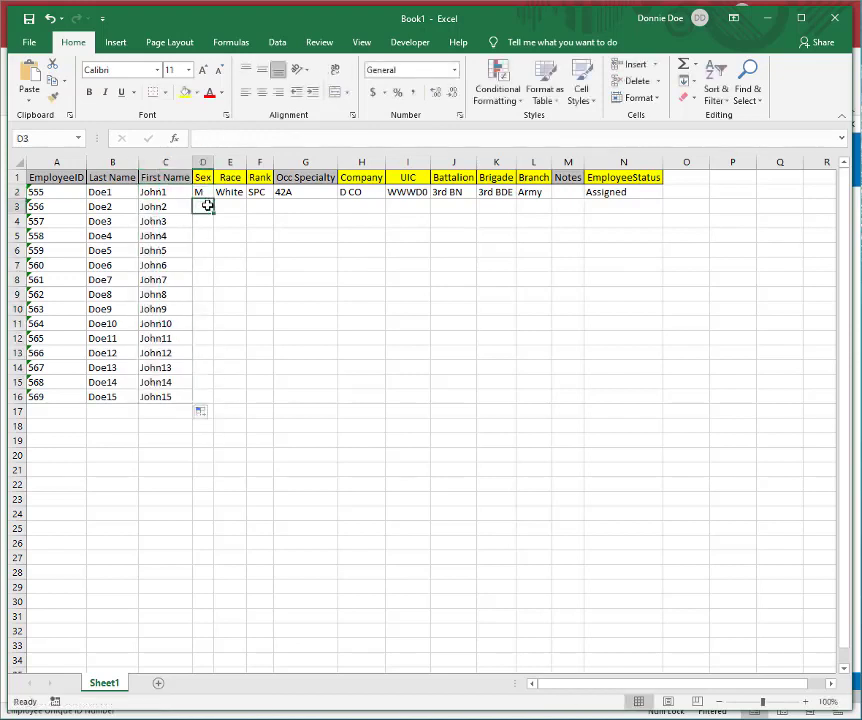
Step: Enter F in D3 and repeat the M, F pattern of the Sex column down to D16
type("F")
left_click_drag(203, 187, 215, 405)
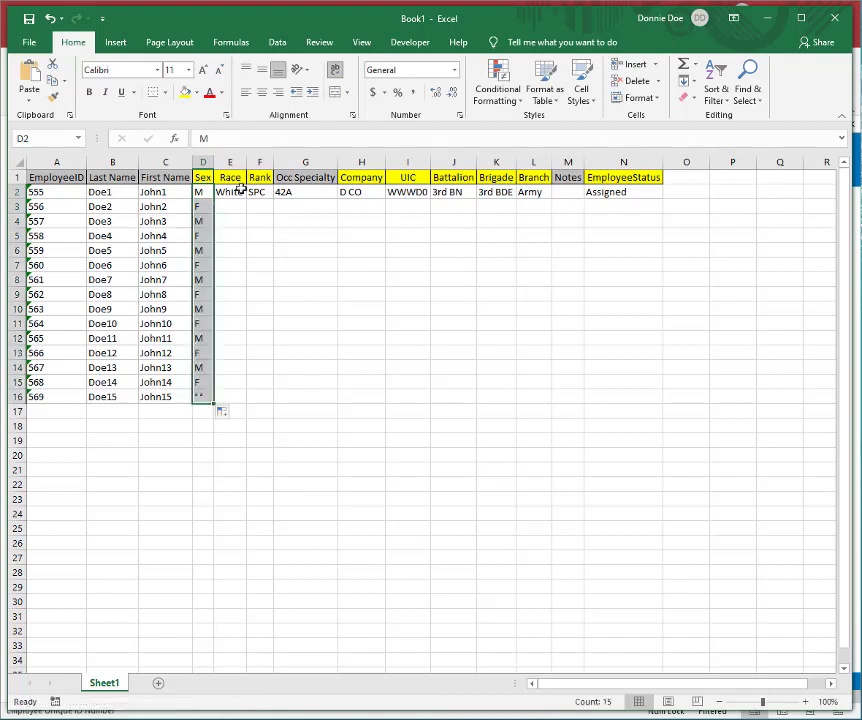
Step: Enter Black and Hispanic from the S1 Database employee form's Race options in E3:E4, and repeat the E2:E4 pattern down to E16
left_click(237, 191)
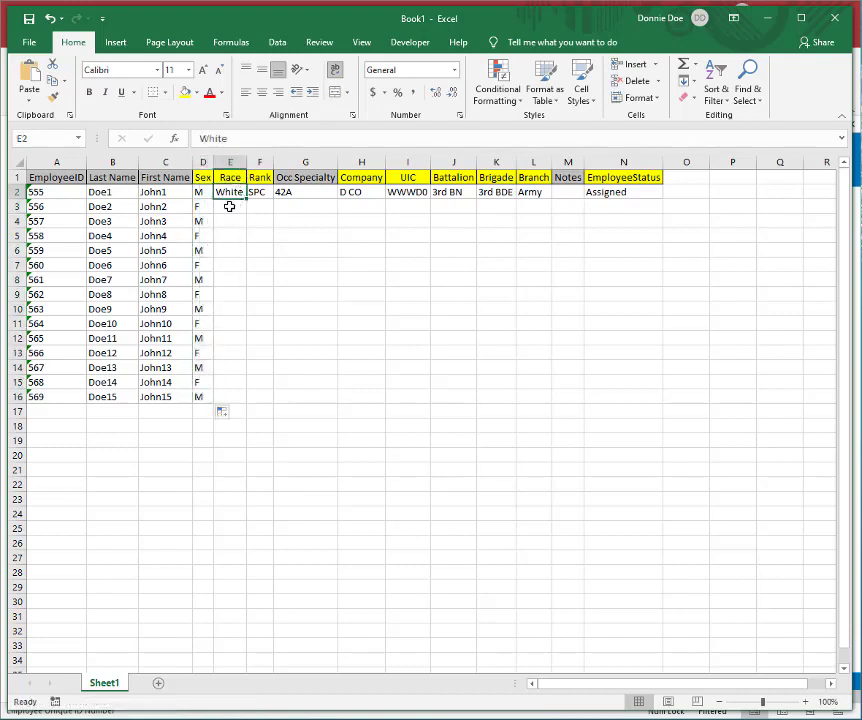
left_click(239, 206)
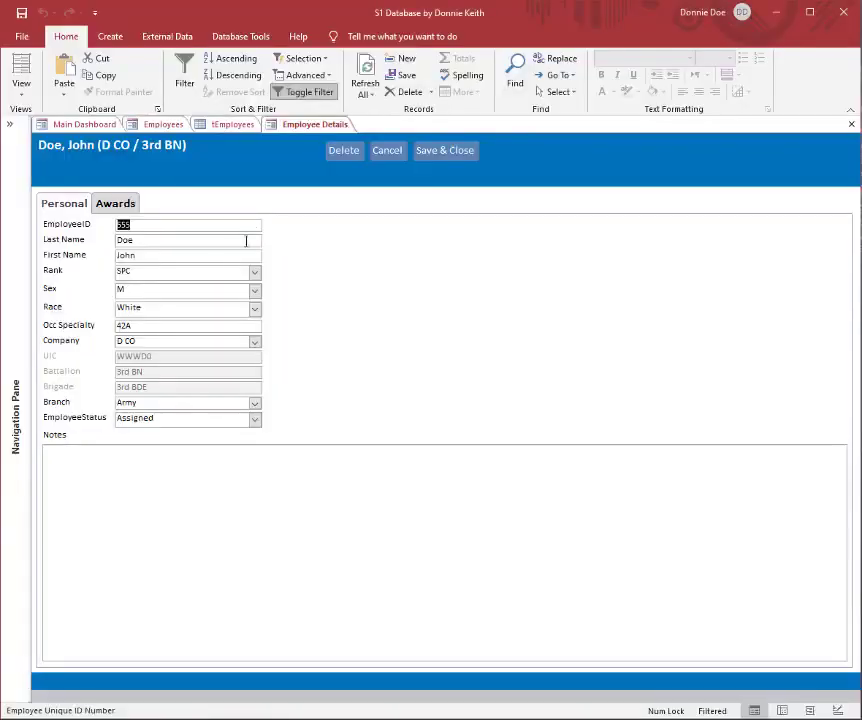
left_click(254, 309)
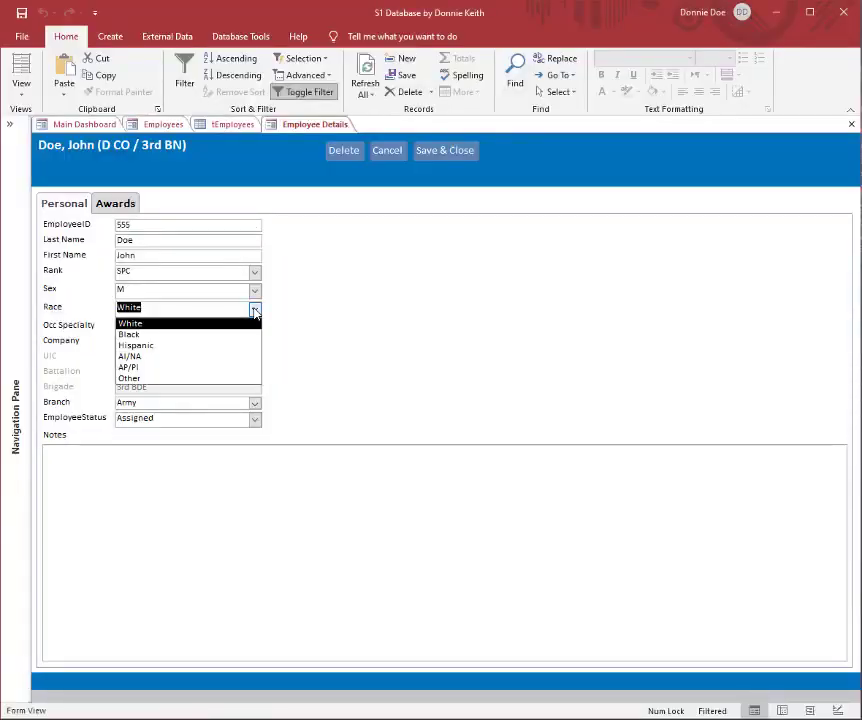
left_click(254, 310)
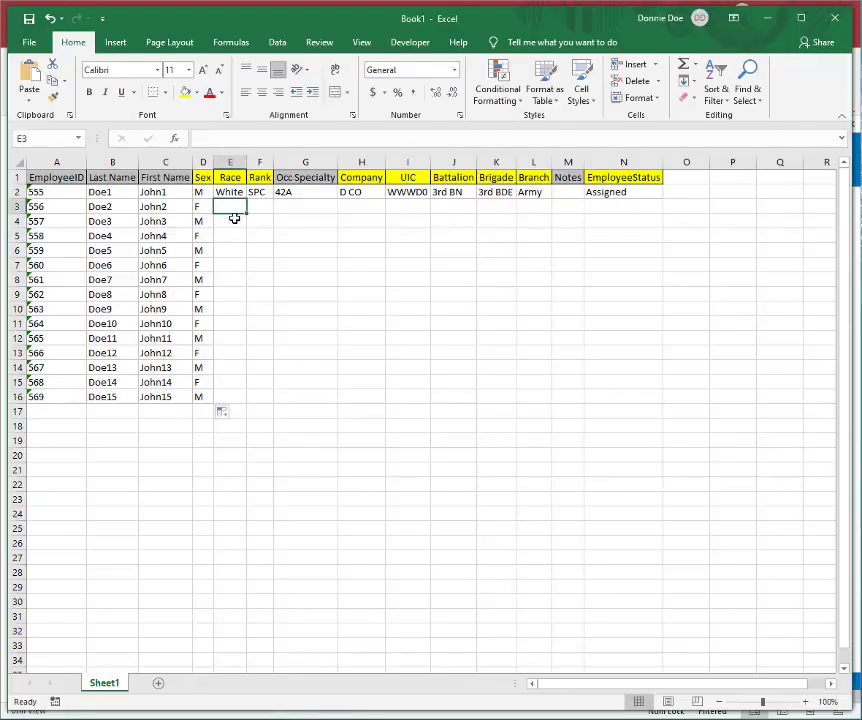
type("Black")
key("Return")
type("Hispanic")
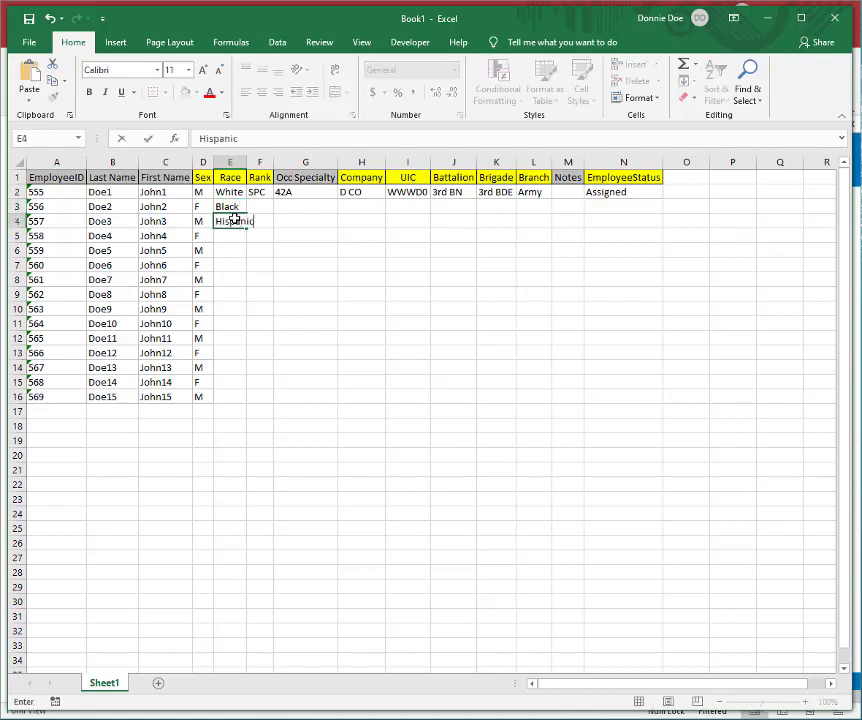
key("Return")
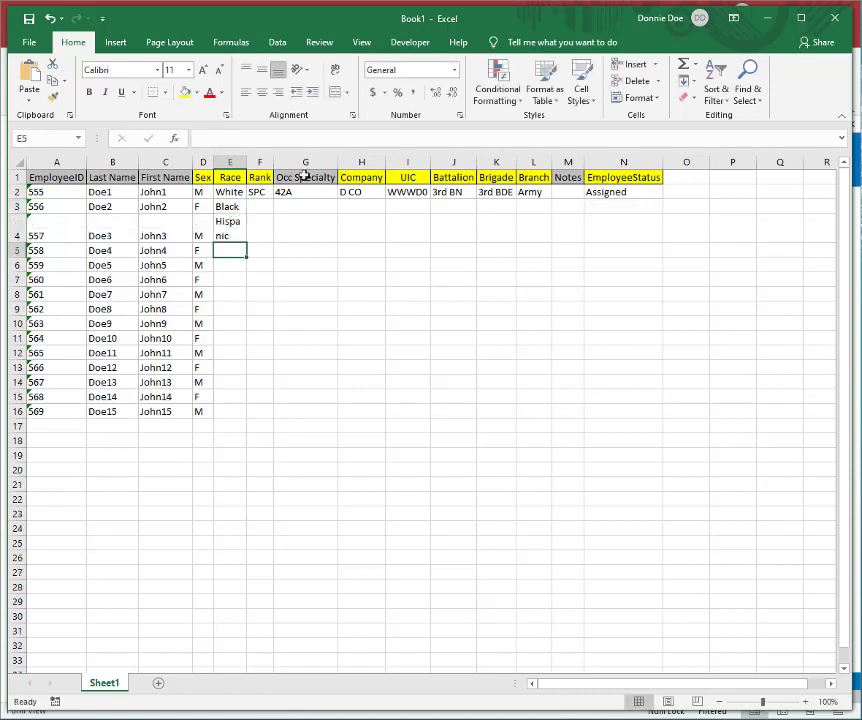
left_click_drag(226, 191, 229, 235)
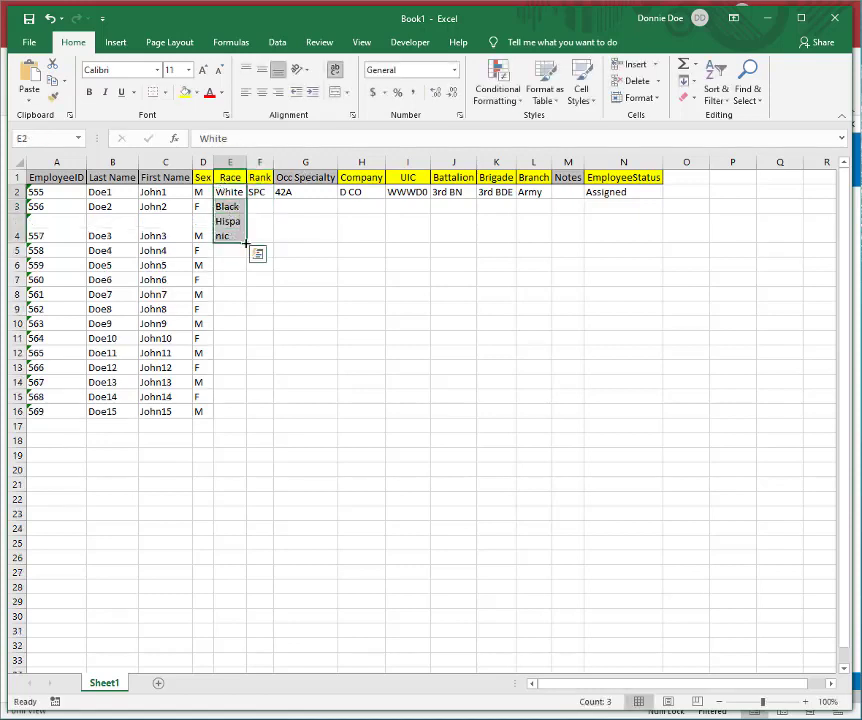
double_click(247, 243)
Step: Enter the ranks SGT, SSG, CPT and MAJ in F3:F6 and repeat the F2:F6 pattern down to F16
left_click(260, 204)
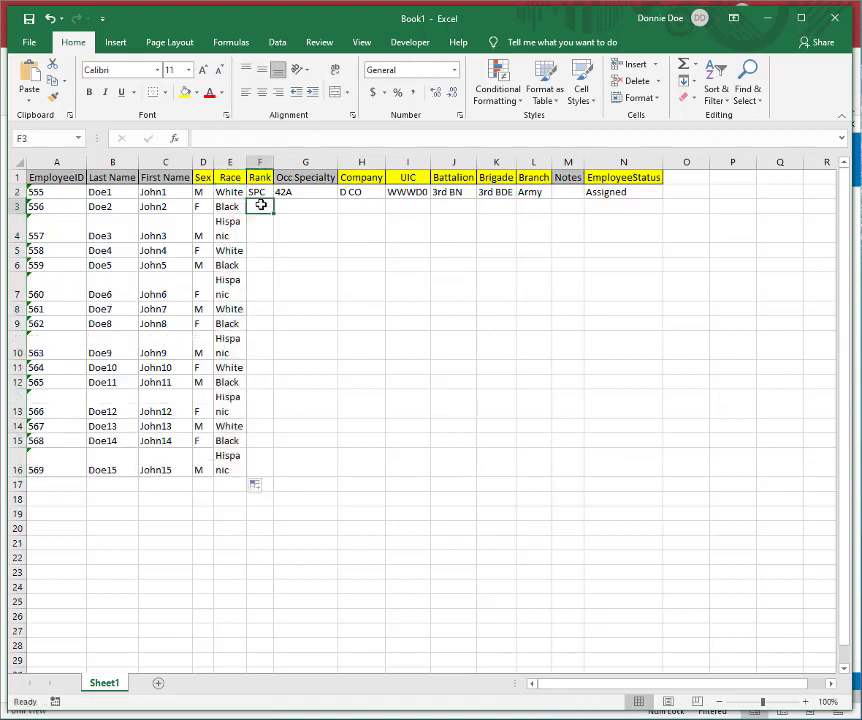
type("SGT")
key("Return")
type("SSG")
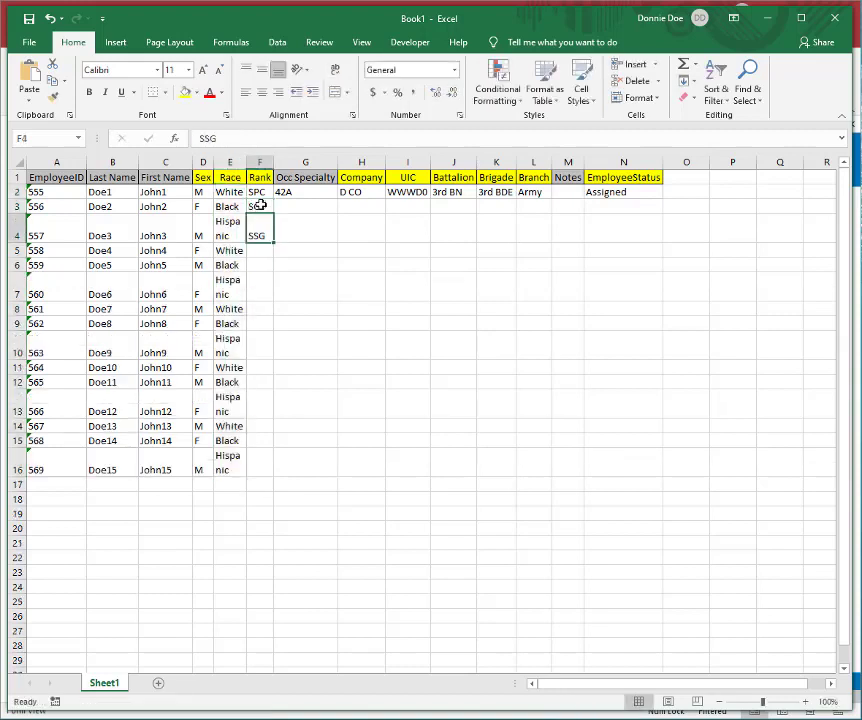
key("Return")
type("CPT")
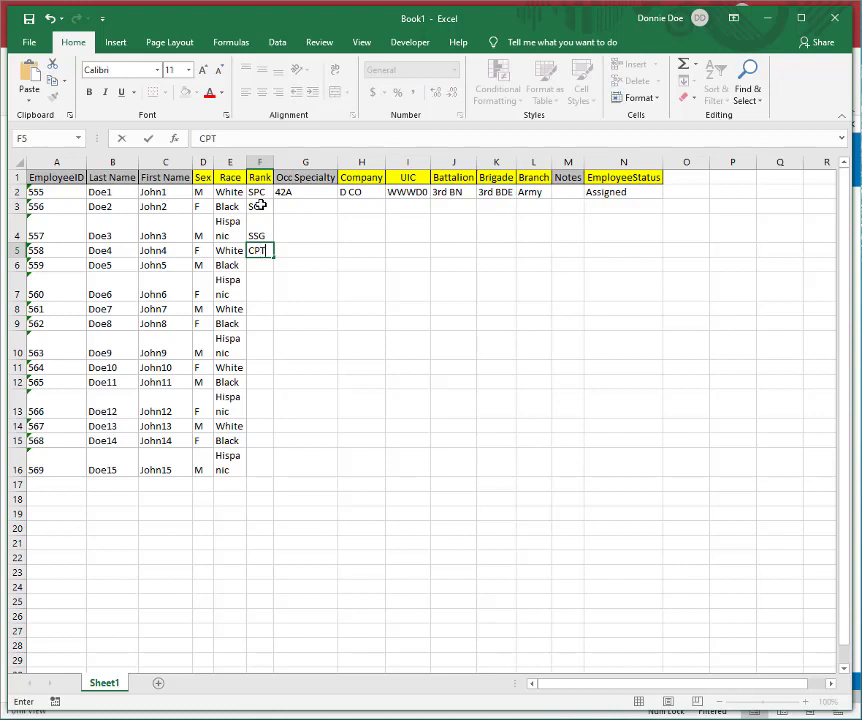
key("Return")
type("MAJ")
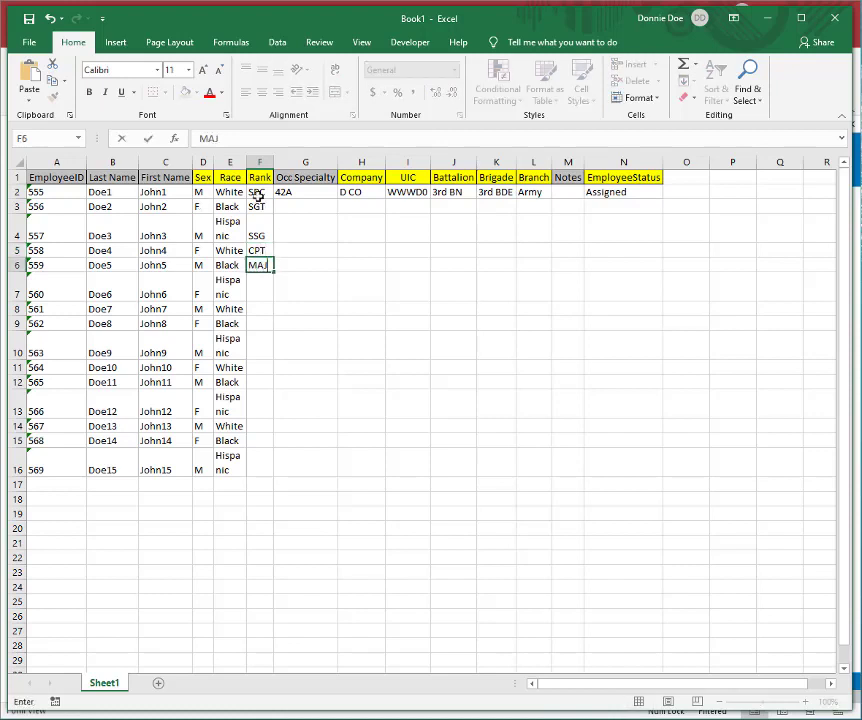
left_click_drag(259, 194, 268, 272)
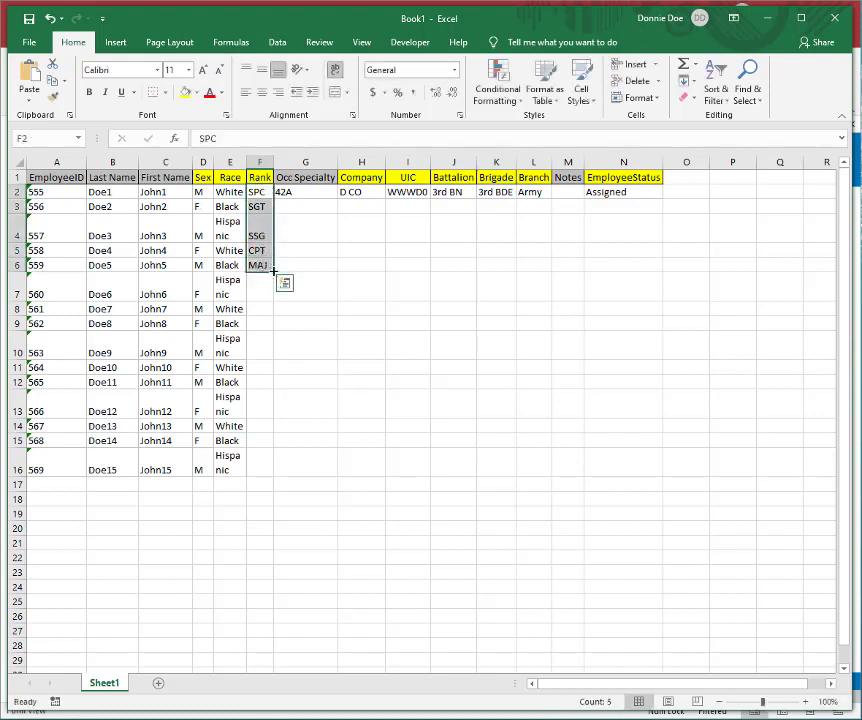
double_click(273, 271)
Step: Enter the occupational specialties 11B, 12B, 92Y and 42B in G3:G6 and repeat the G2:G6 pattern down to G16
left_click(302, 209)
type("1")
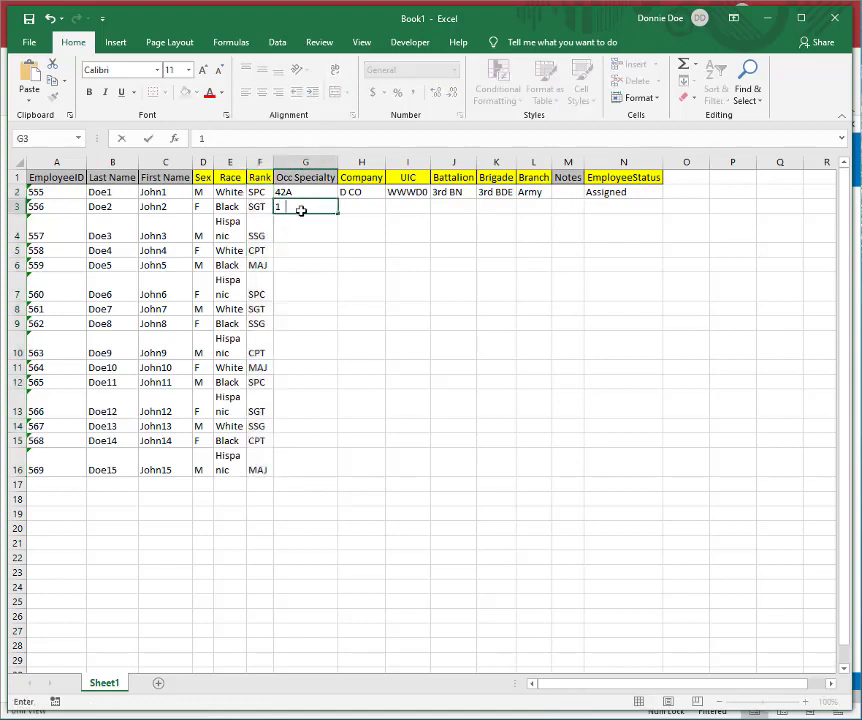
type("1B")
key("Return")
type("12B")
key("Return")
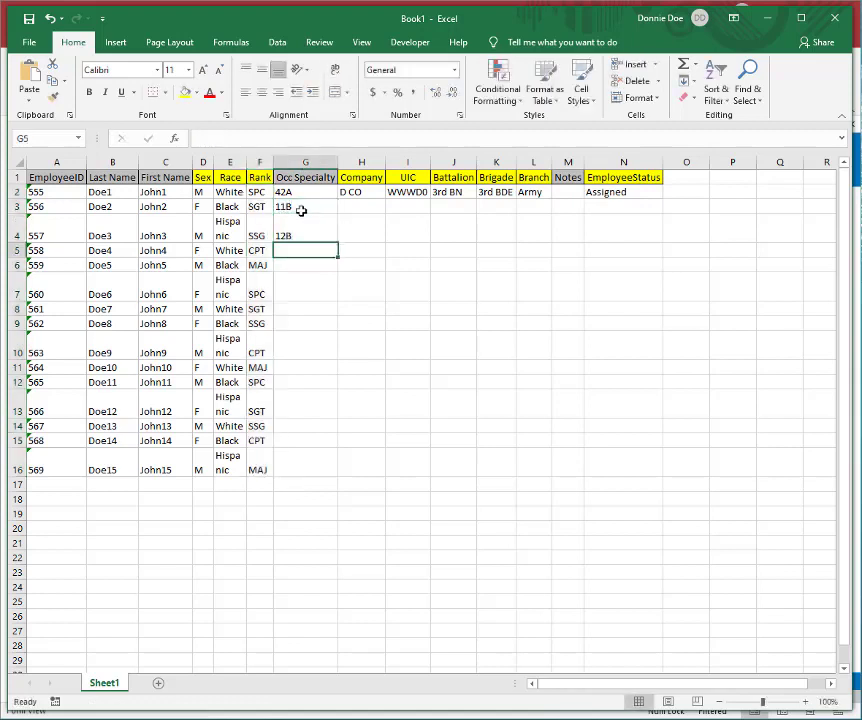
type("92Y")
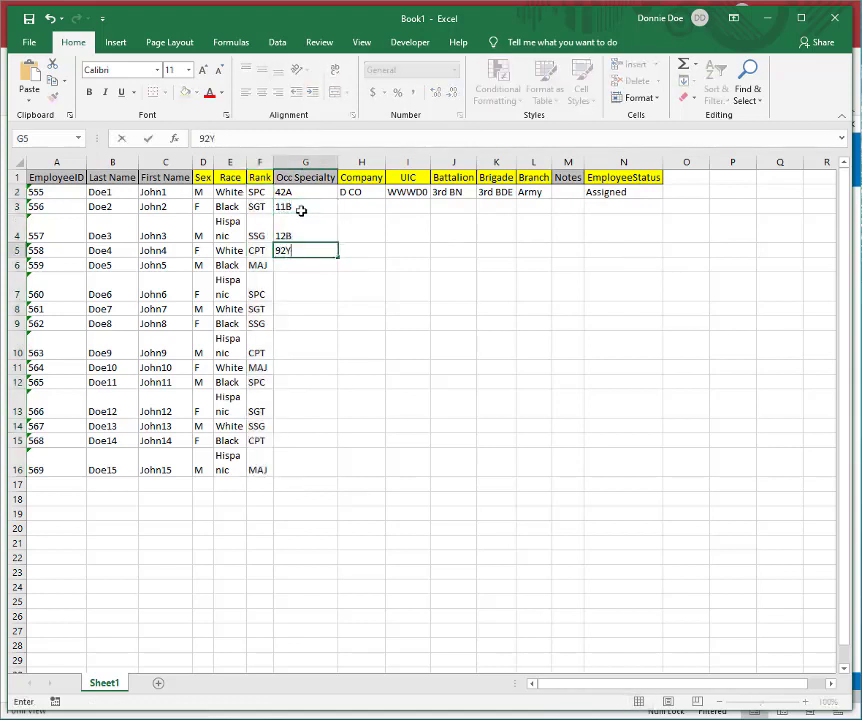
key("Return")
type("4")
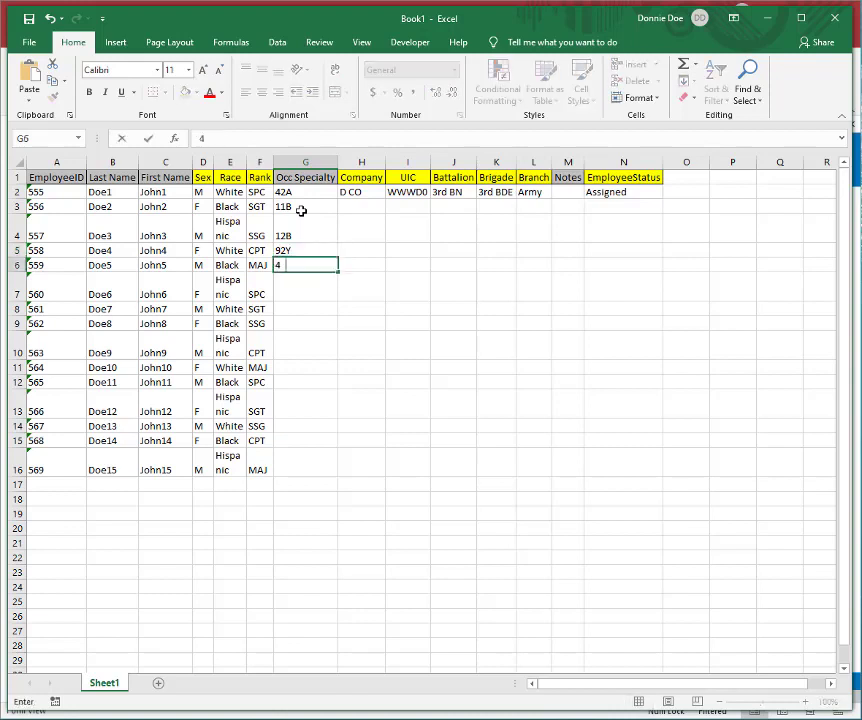
type("2B")
key("Return")
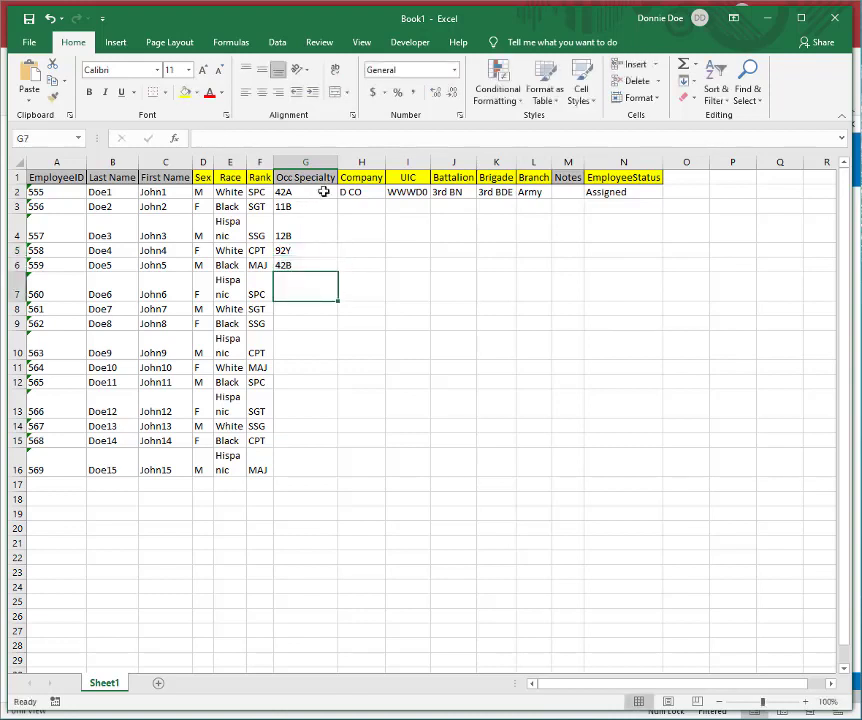
left_click_drag(324, 191, 338, 271)
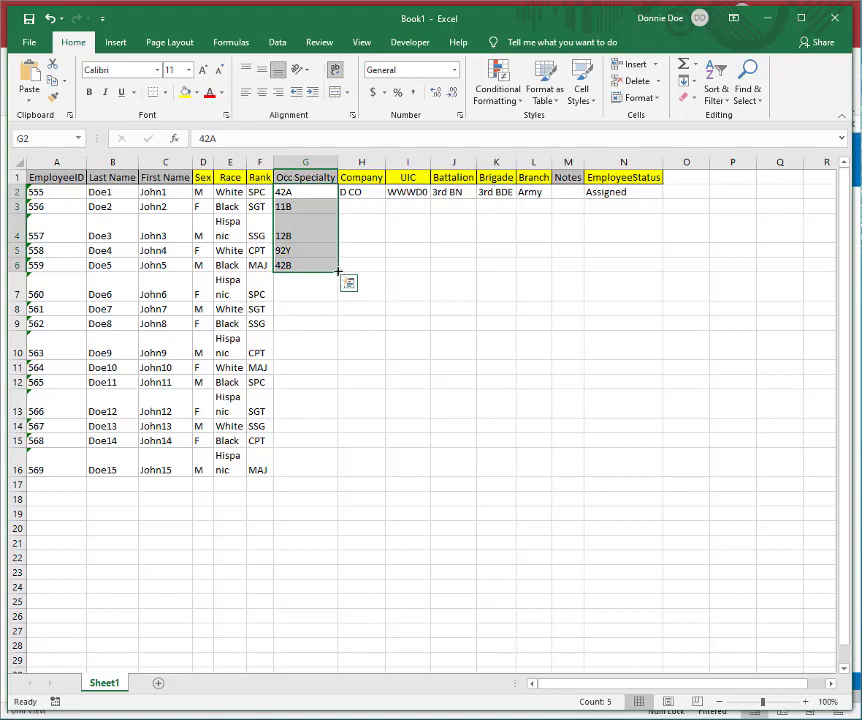
double_click(338, 271)
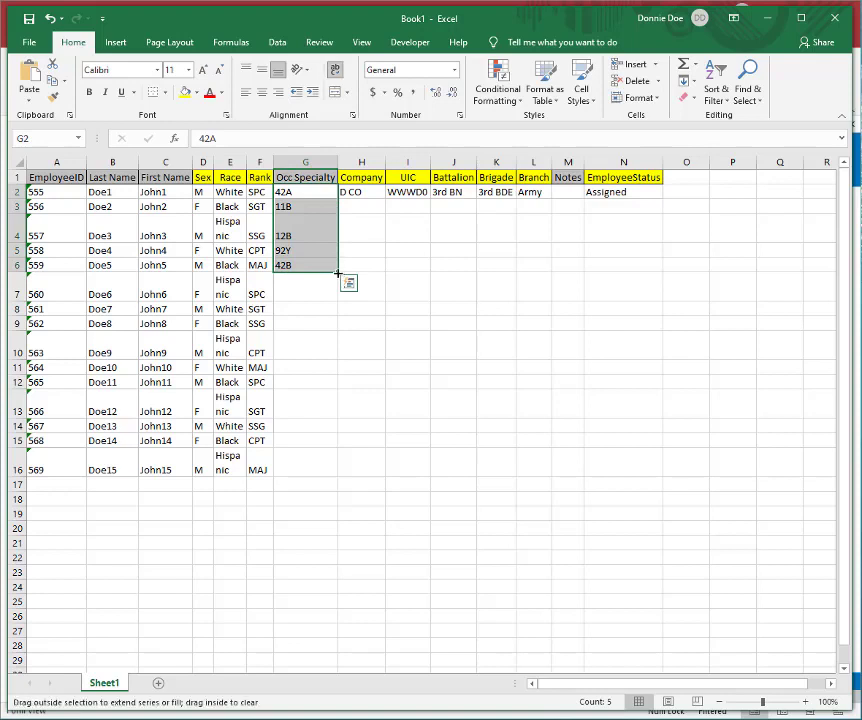
Step: Fill the company D CO from H2 down to H16
left_click(371, 195)
left_click(373, 207)
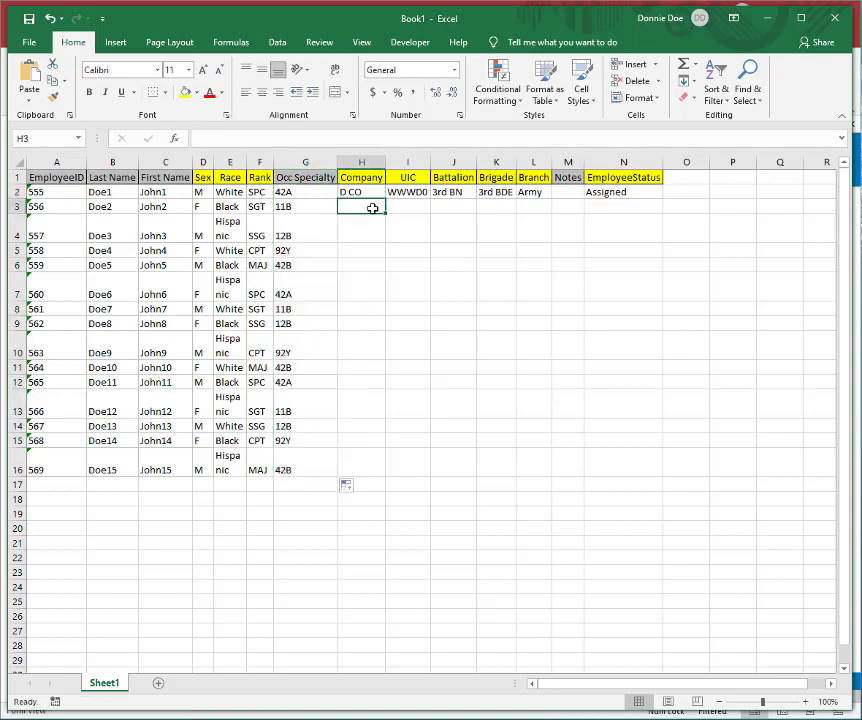
left_click(372, 193)
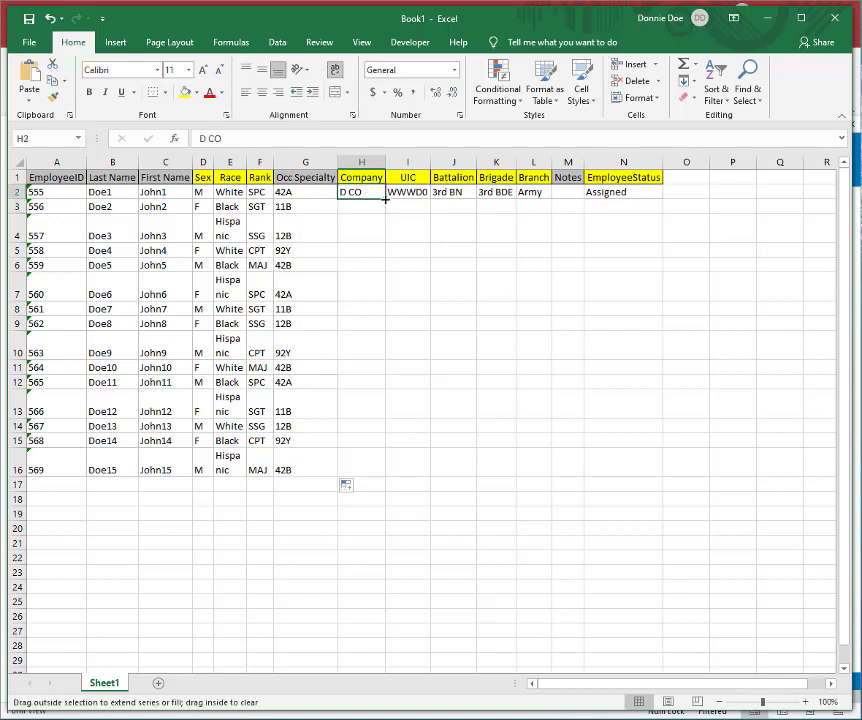
double_click(385, 199)
Step: Try to autofill the UIC from I2 down to I16
left_click(404, 195)
double_click(430, 199)
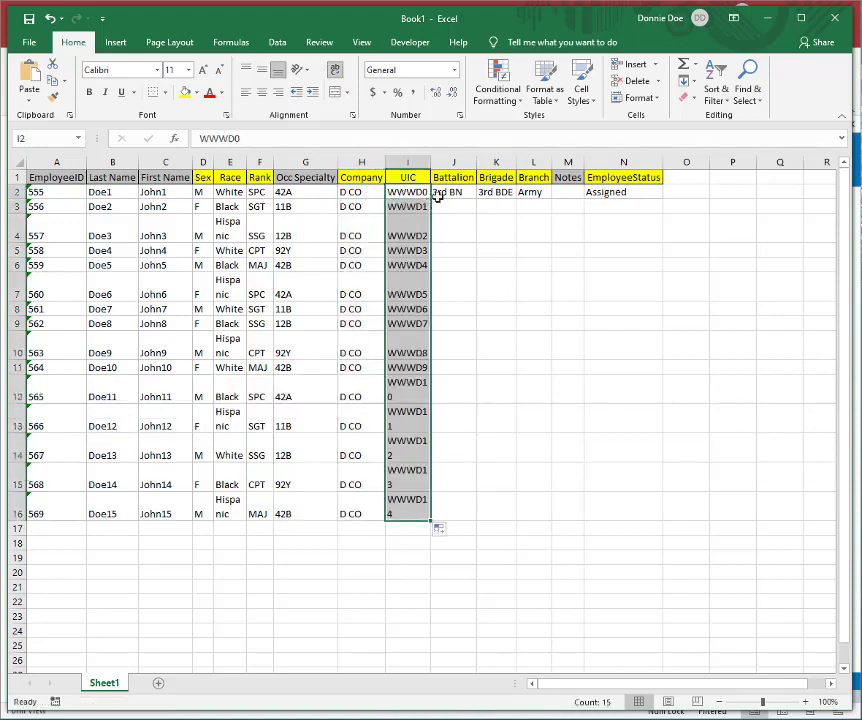
left_click(456, 195)
Step: Copy the UIC WWWD0 from I2 and paste it unchanged over I3:I16
left_click(424, 195)
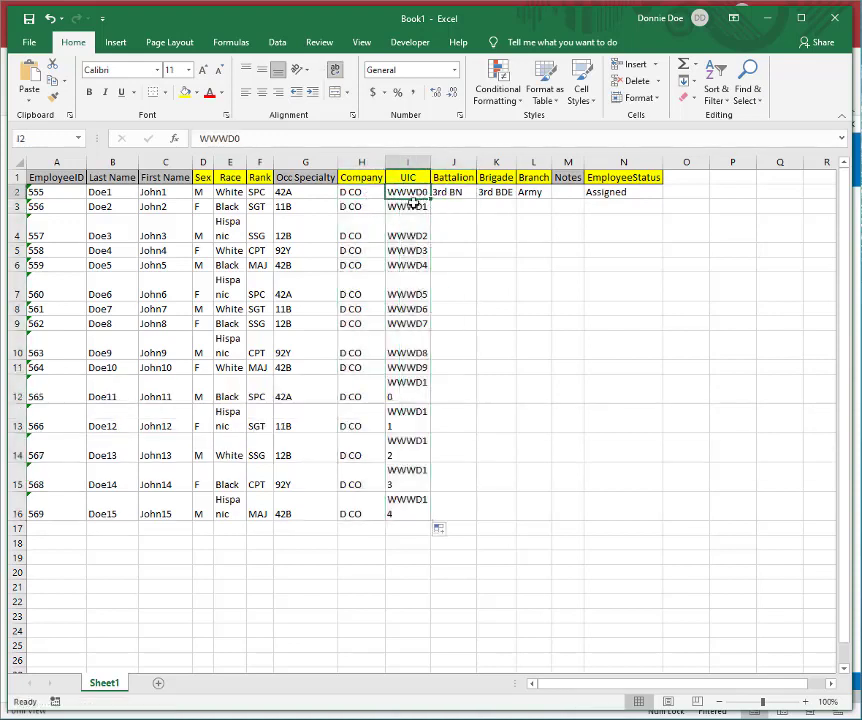
key("ctrl+c")
left_click_drag(412, 204, 412, 505)
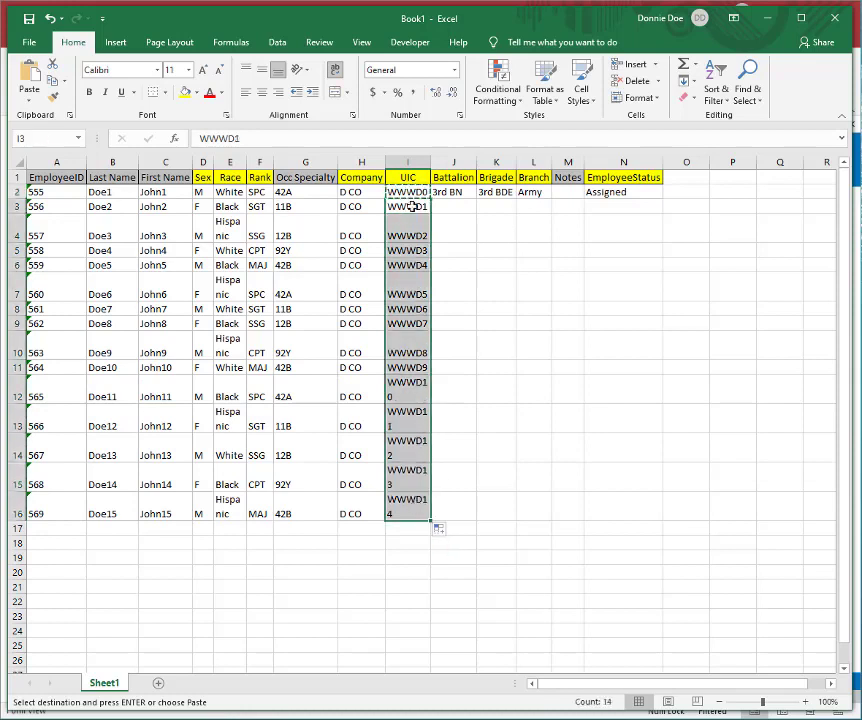
key("ctrl+v")
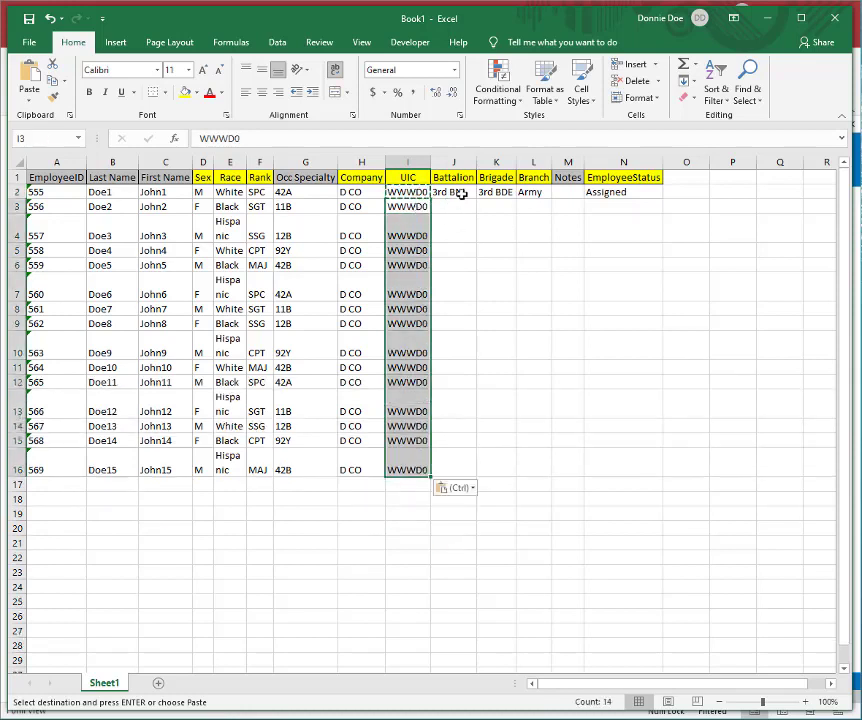
Step: Copy the Battalion through EmployeeStatus values in J2:N2 into J3:N16
left_click(461, 192)
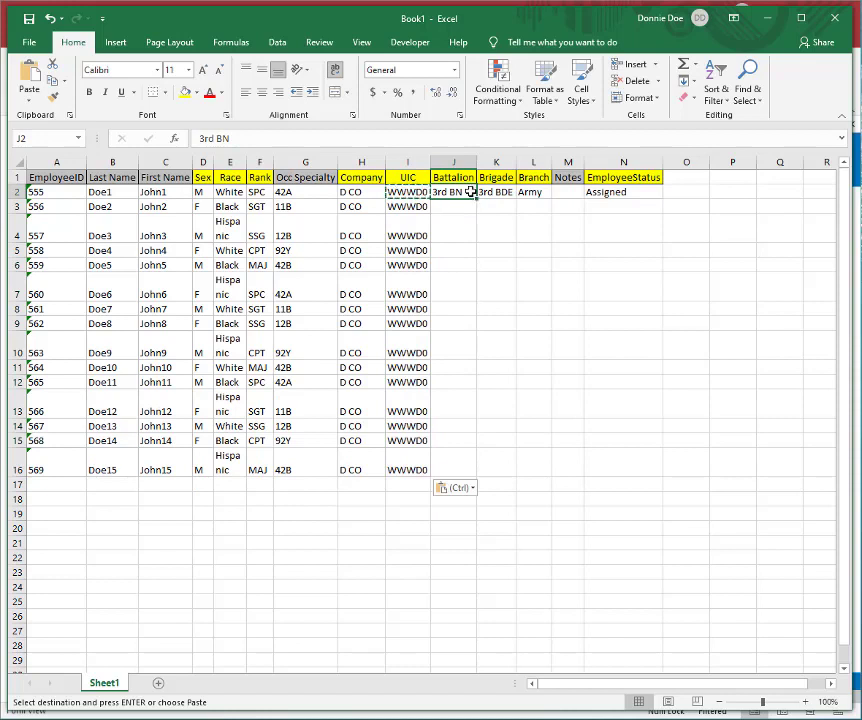
left_click_drag(471, 192, 609, 193)
key("ctrl+c")
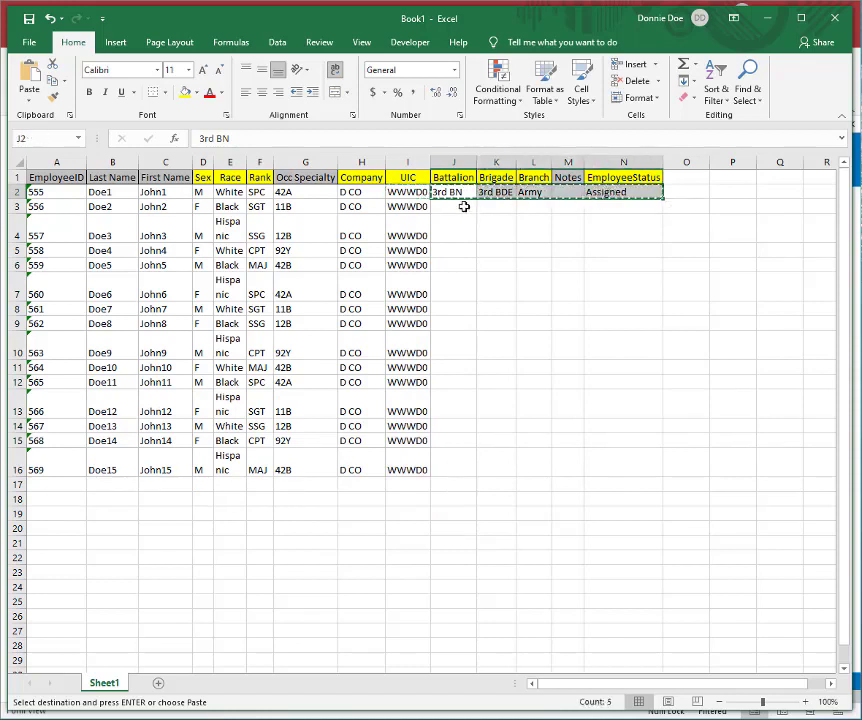
left_click_drag(462, 206, 619, 458)
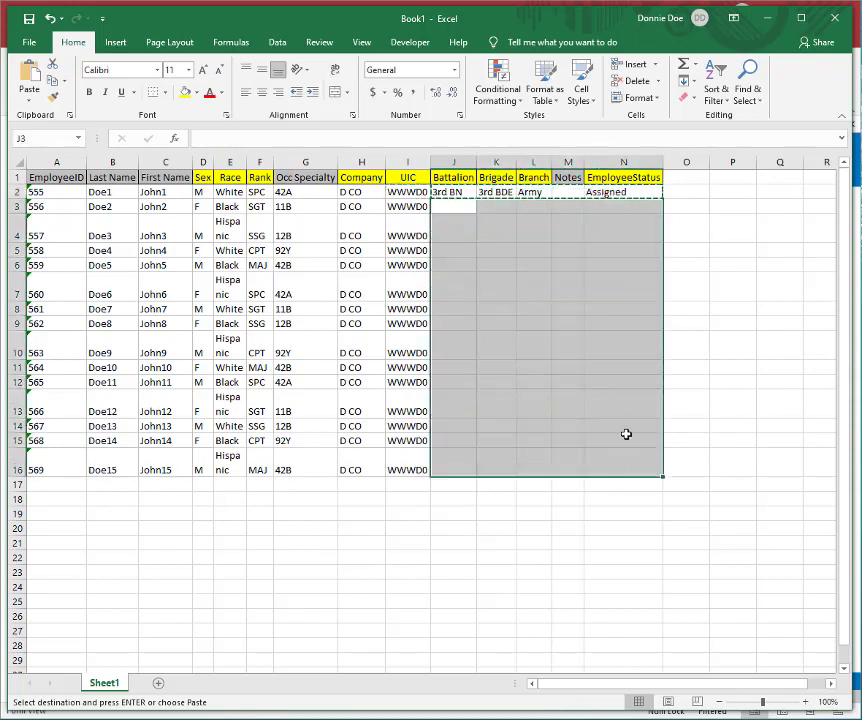
key("ctrl+v")
Step: Copy all employee records in A2:N16 and switch to the tEmployees table in the S1 Database
left_click_drag(64, 192, 639, 469)
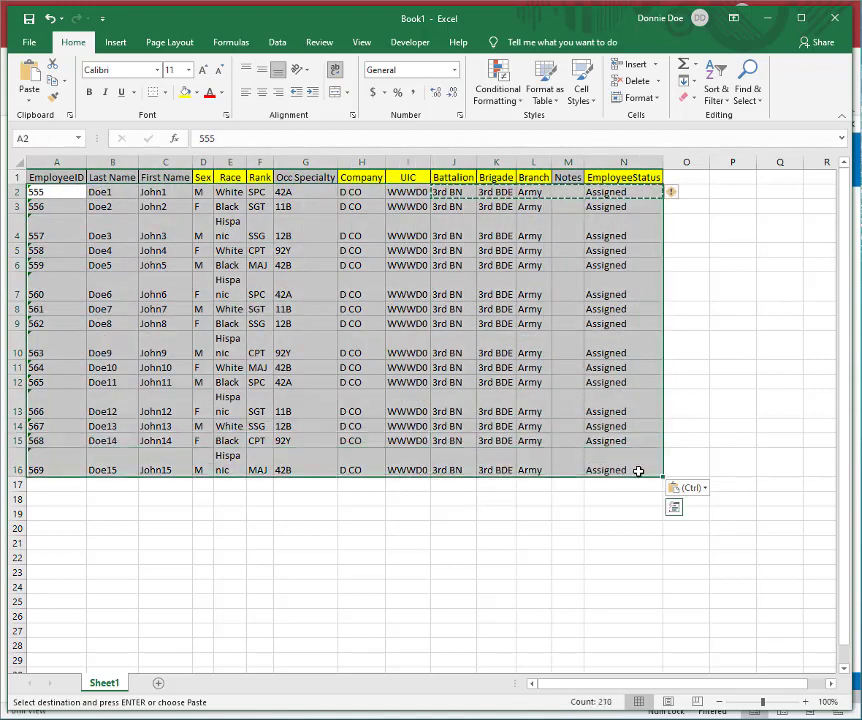
key("ctrl+c")
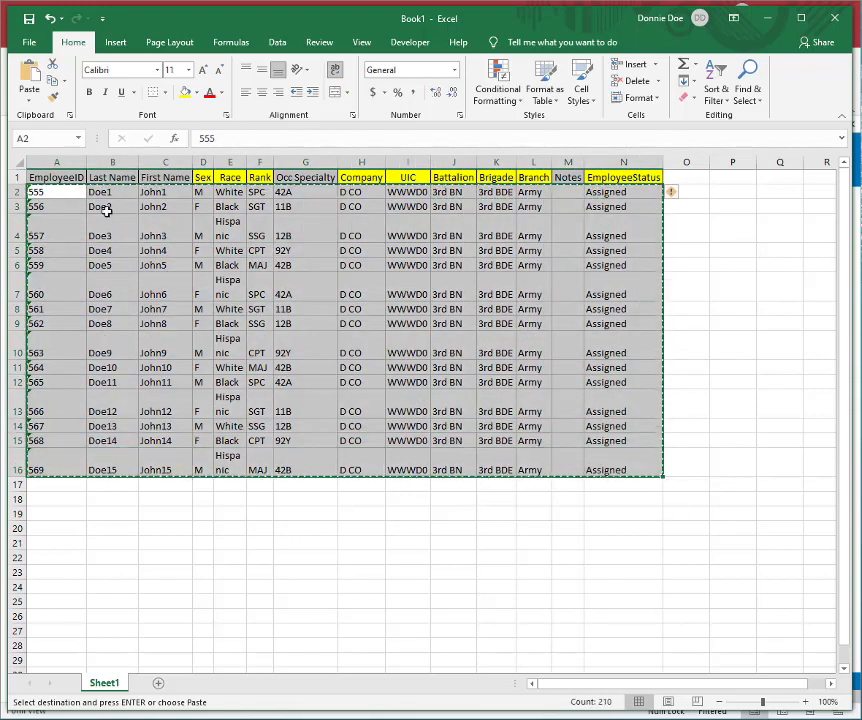
key("alt+Tab")
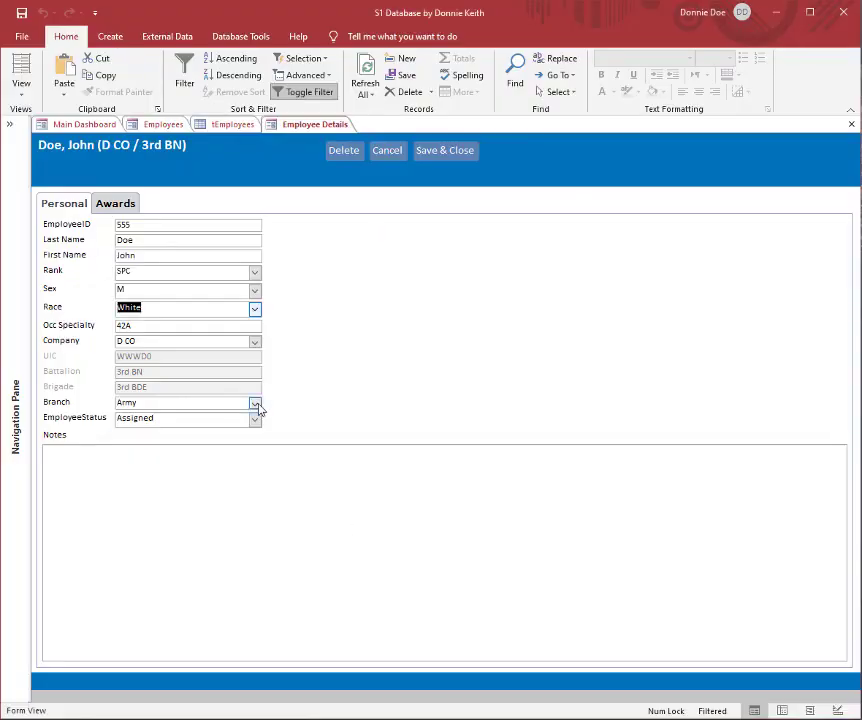
left_click(238, 125)
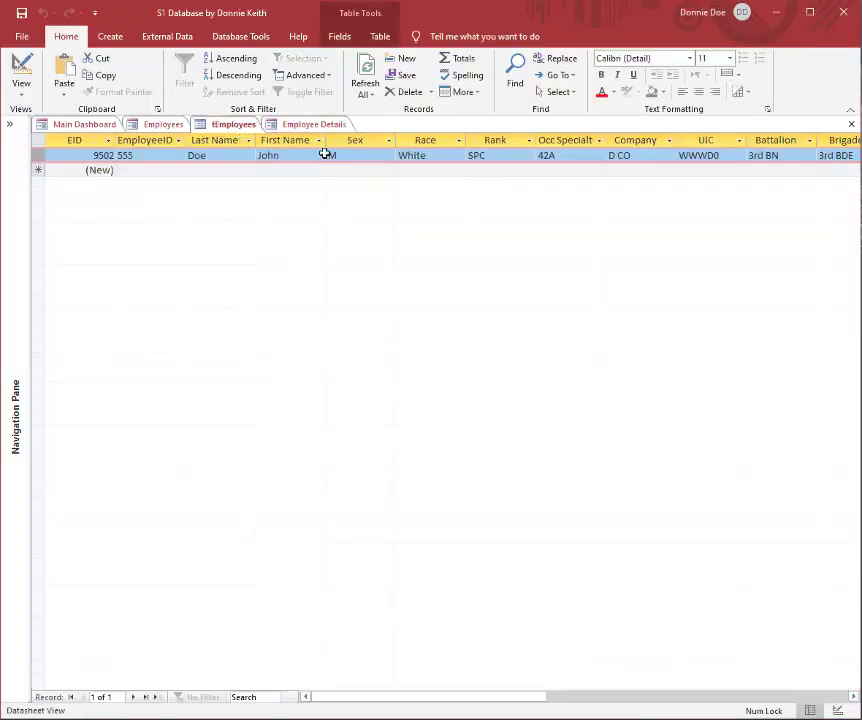
Step: Close the Employee Details form and place the cursor in the EmployeeID field of the existing tEmployees record
right_click(314, 125)
left_click(346, 151)
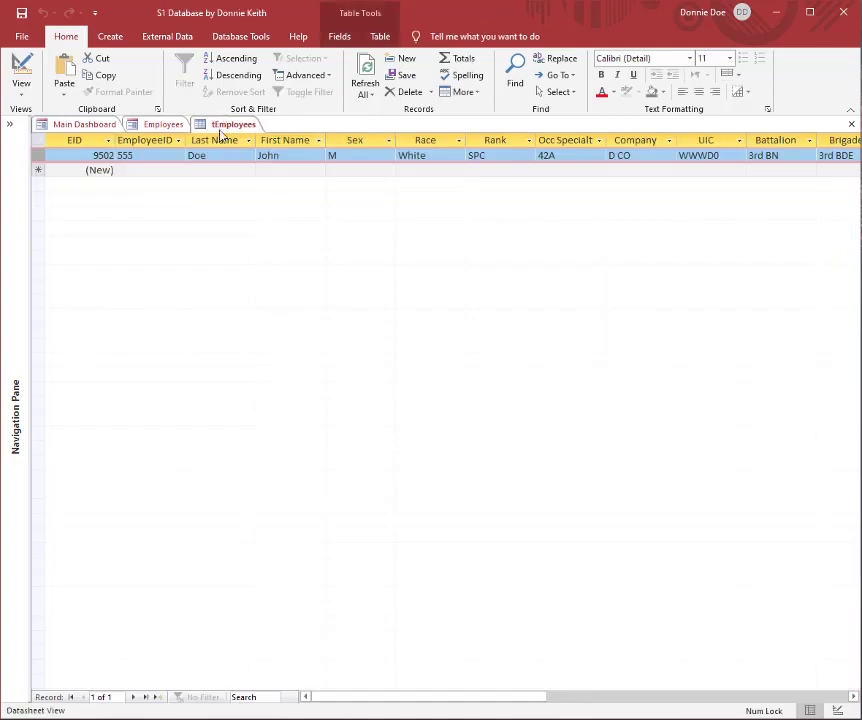
left_click(144, 171)
key("Up")
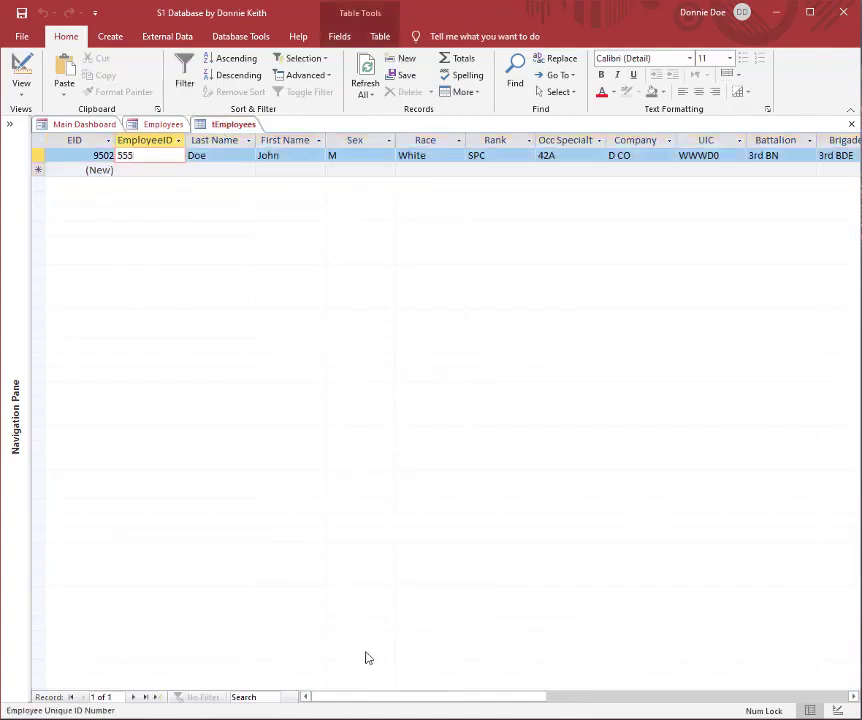
left_click_drag(390, 708, 349, 698)
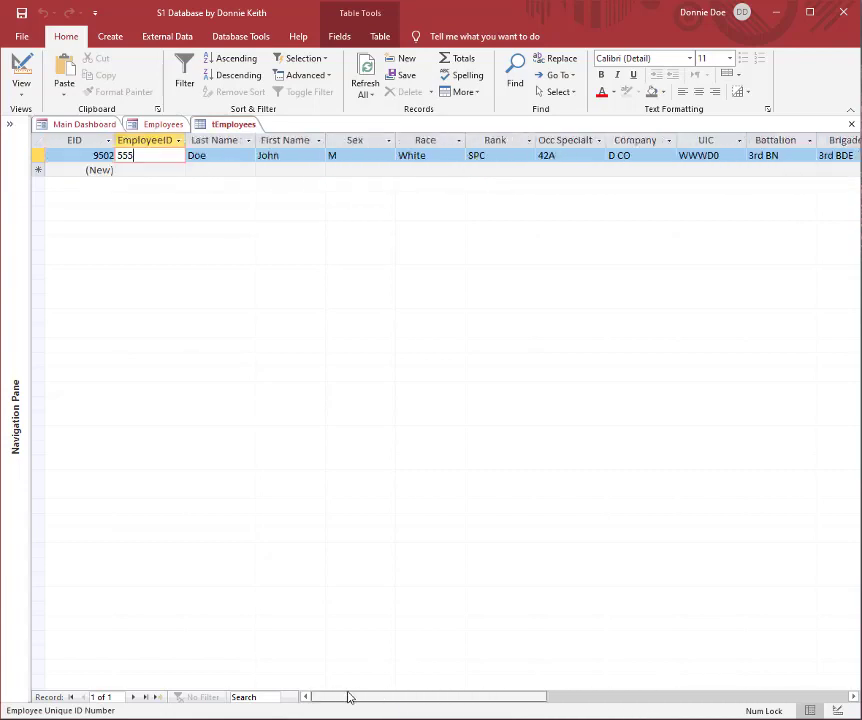
Step: Select the EmployeeID through EmployeeStatus columns in tEmployees and paste the copied employee records over them, accepting the paste
left_click(158, 140)
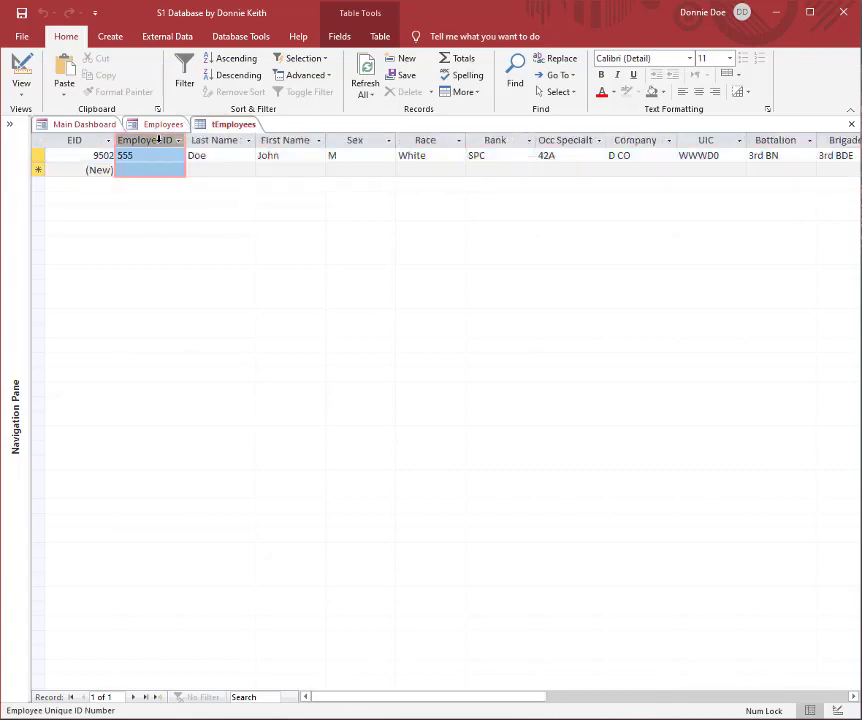
left_click_drag(158, 140, 705, 247)
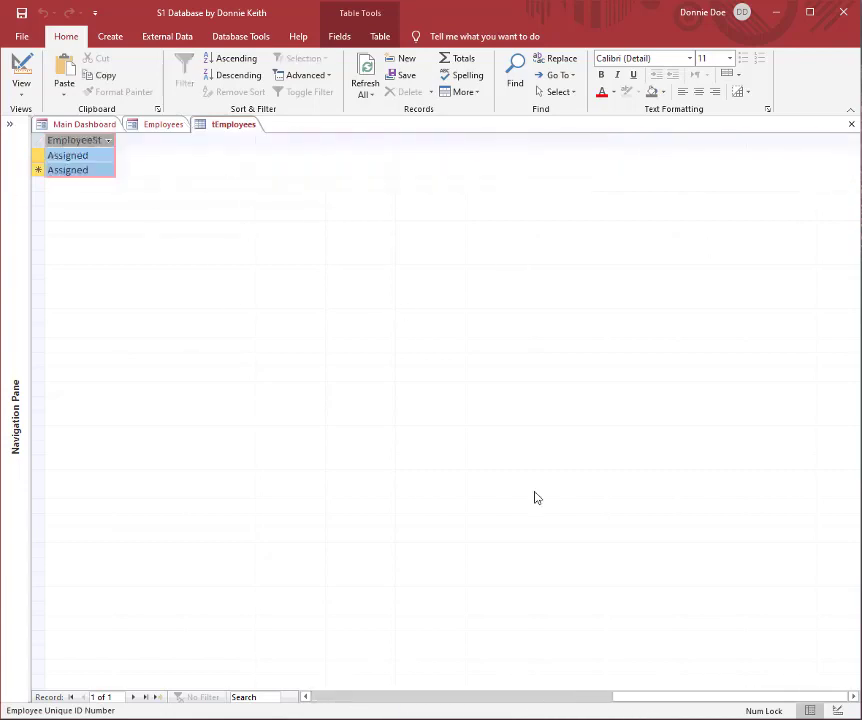
left_click_drag(695, 700, 340, 678)
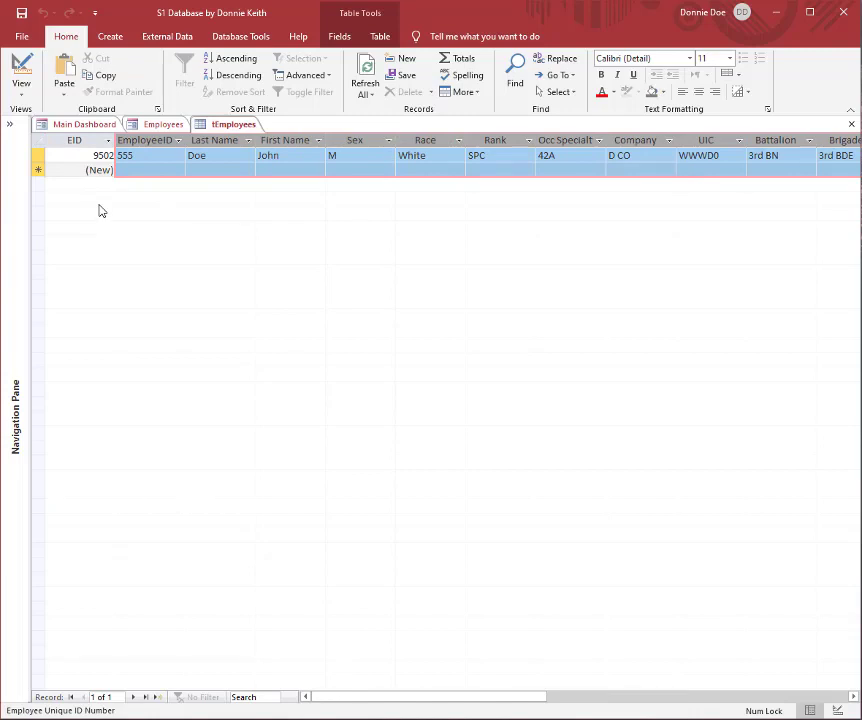
key("ctrl+v")
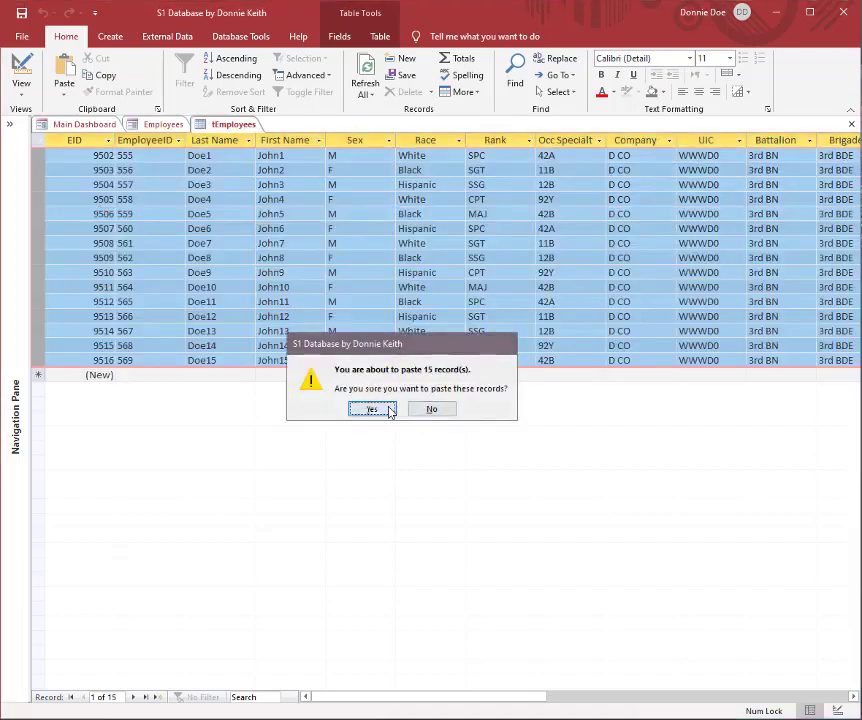
left_click(371, 409)
Step: Close the tEmployees table, and close and reopen the Employees form to reload its list
left_click(851, 124)
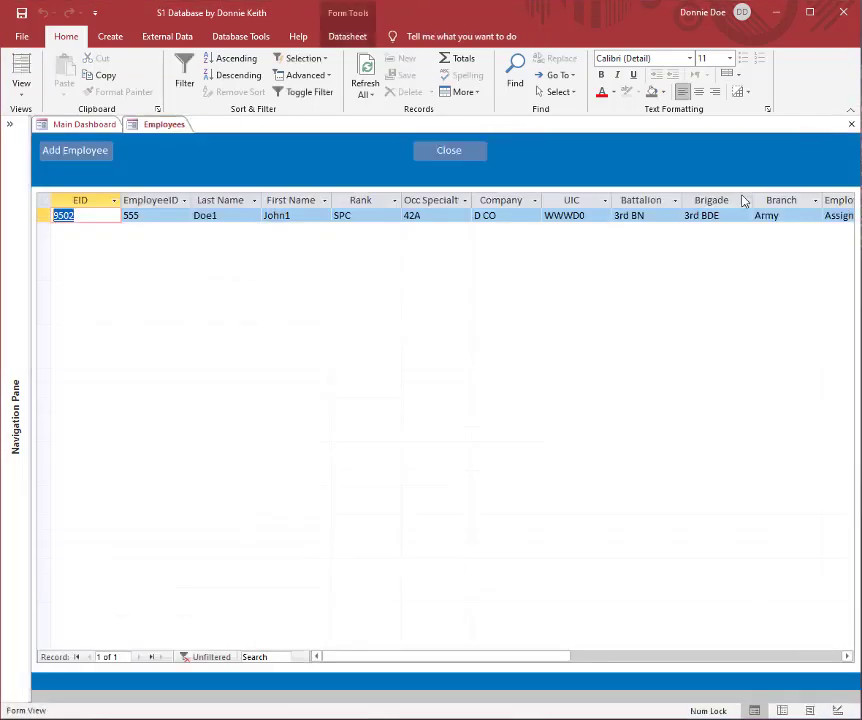
left_click(456, 152)
left_click(88, 233)
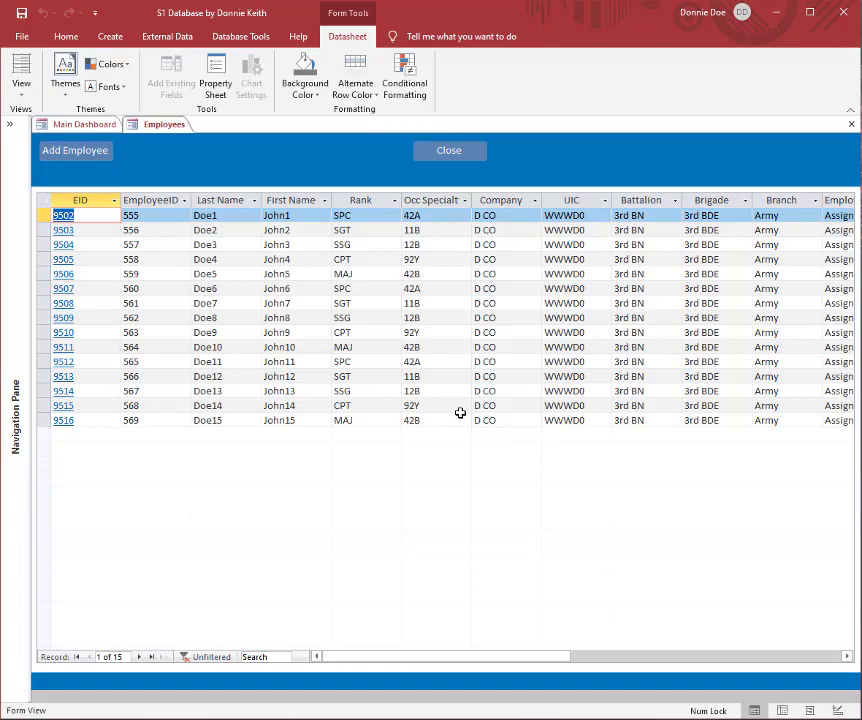
Step: Open the fourth employee's details, review the Awards and Personal pages, and save and close the record to return to the Employees list
left_click(108, 257)
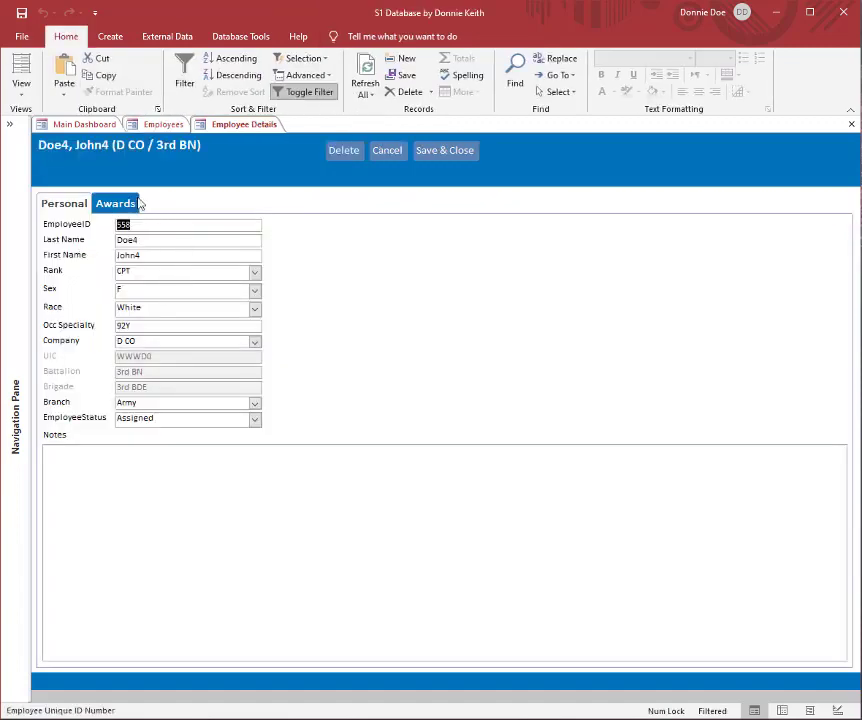
left_click(107, 203)
left_click(63, 203)
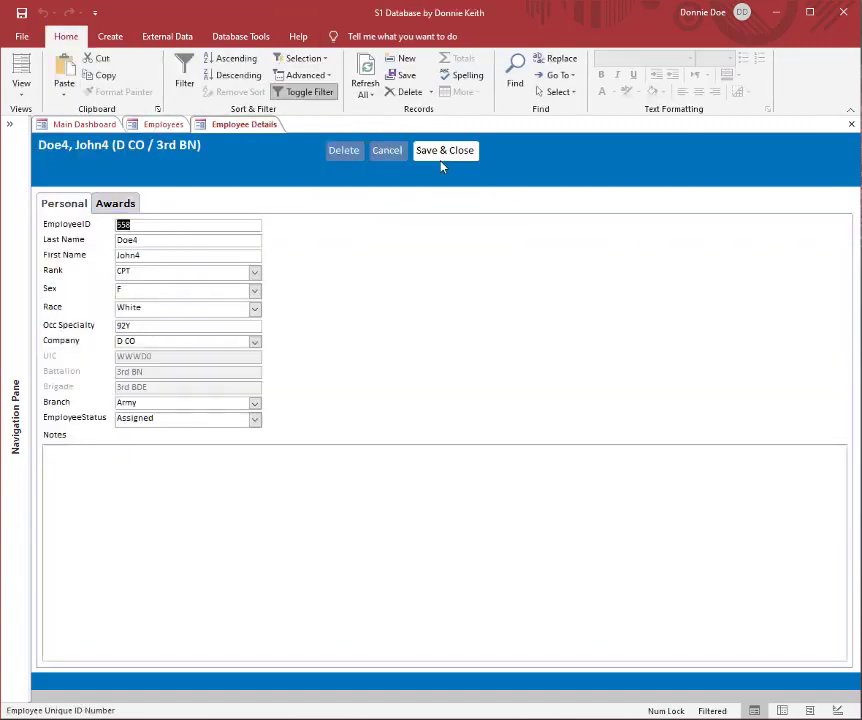
left_click(444, 151)
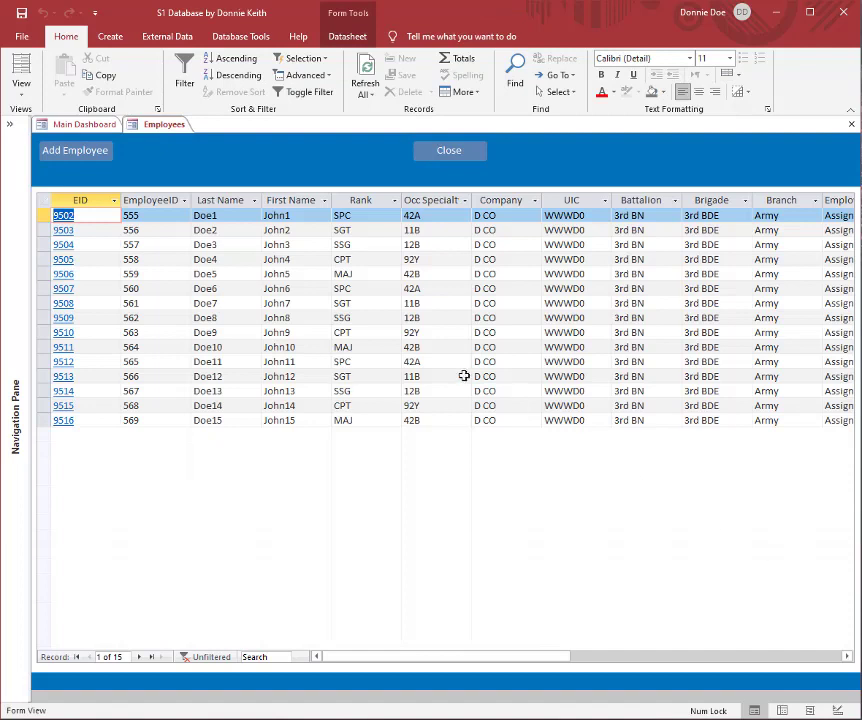
left_click(441, 347)
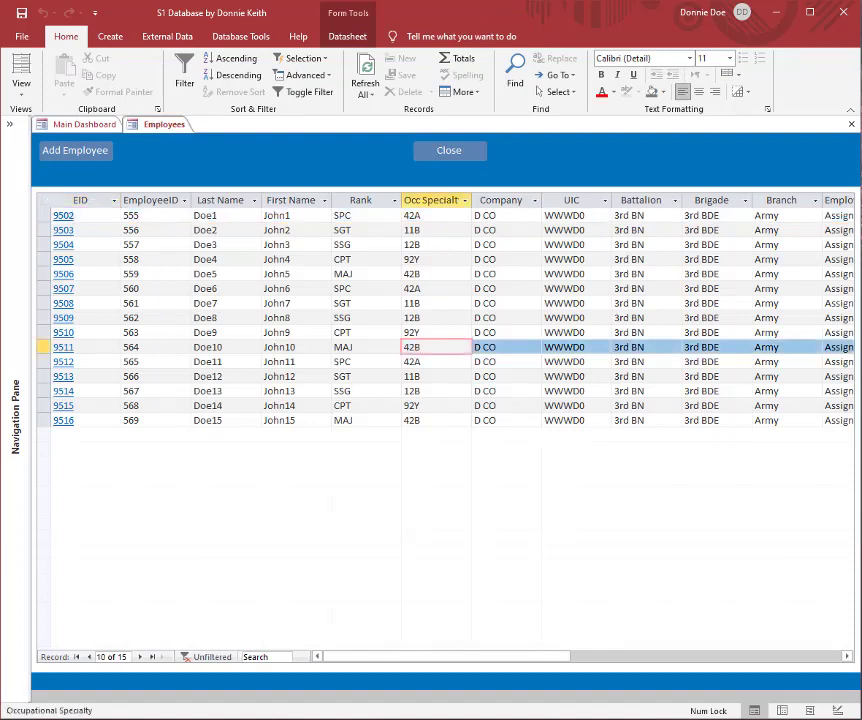